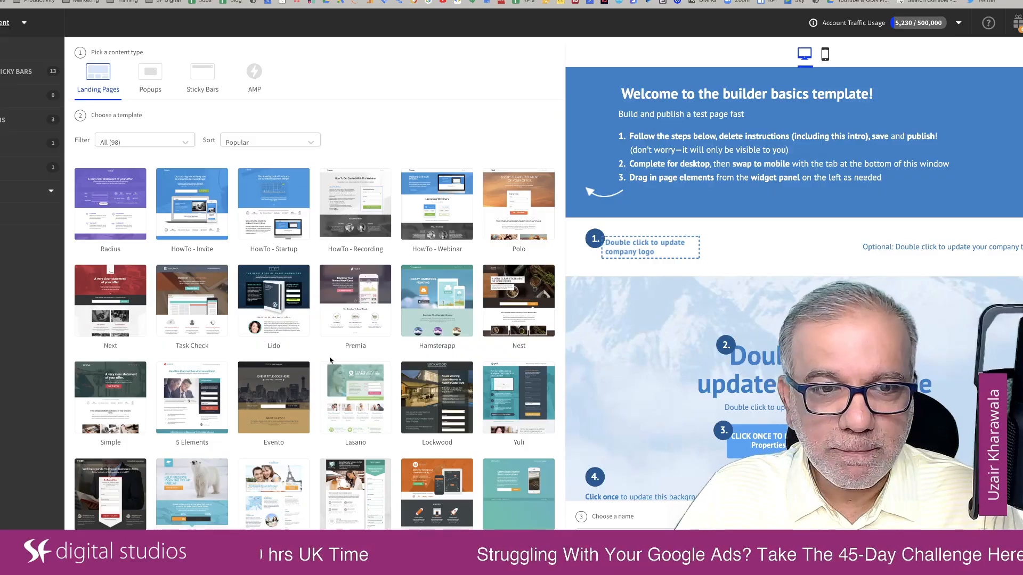
- Browse the landing page templates and preview the A la Carte (Coming Soon) design through its map, chef and customer review sections
scroll(331, 361, down, 3)
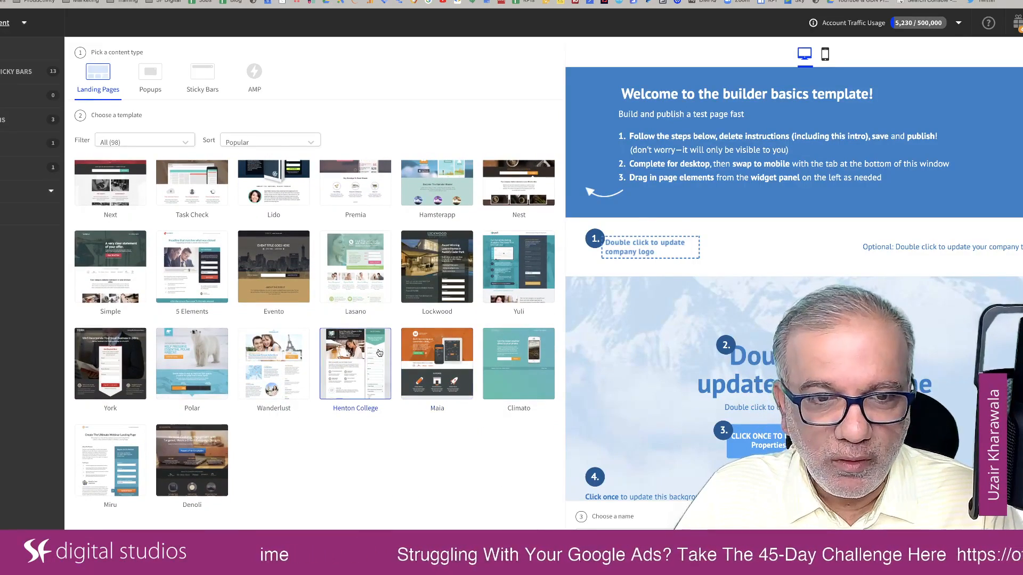
scroll(320, 356, up, 1)
scroll(317, 354, up, 6)
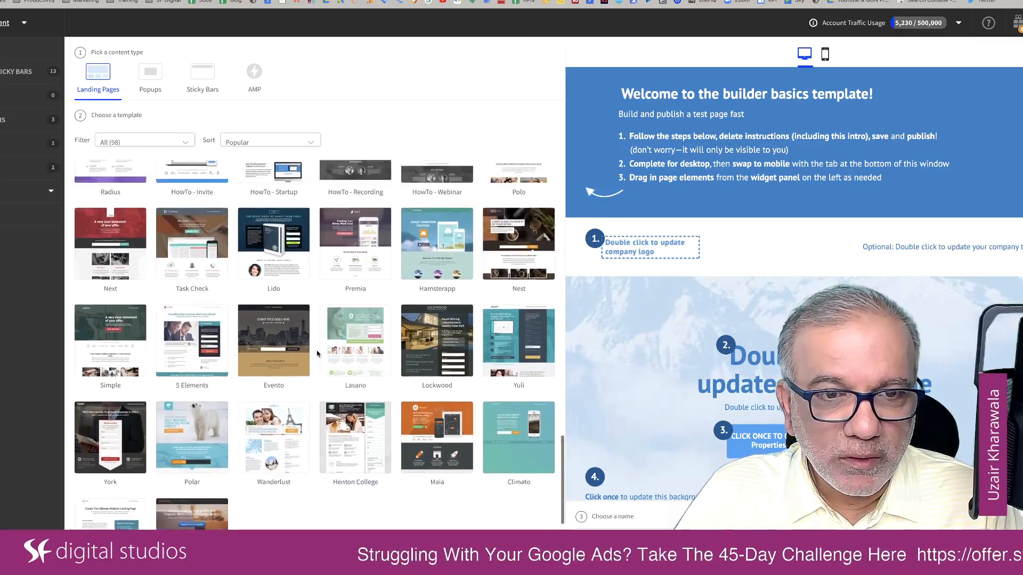
scroll(317, 355, up, 4)
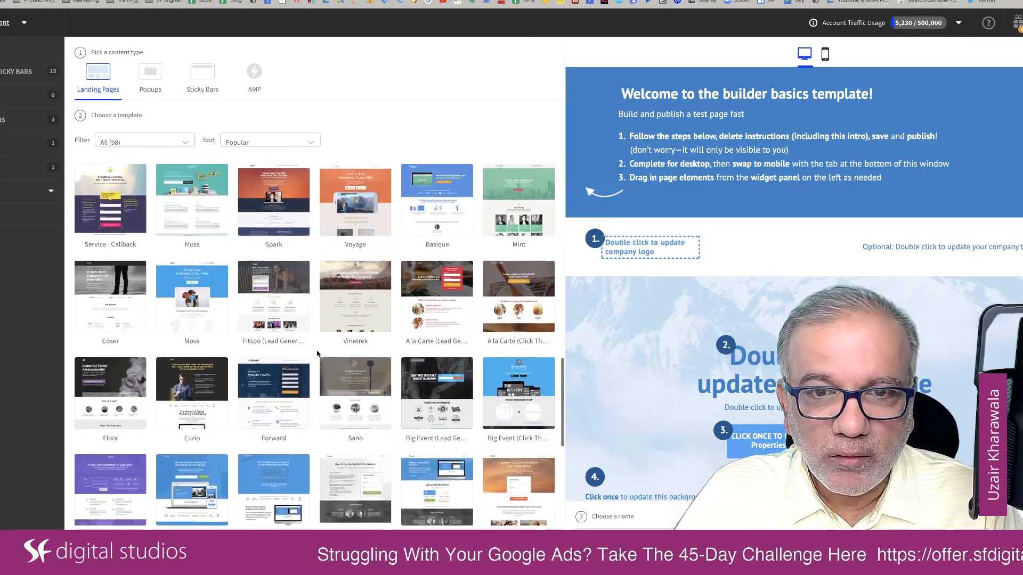
scroll(317, 353, up, 1)
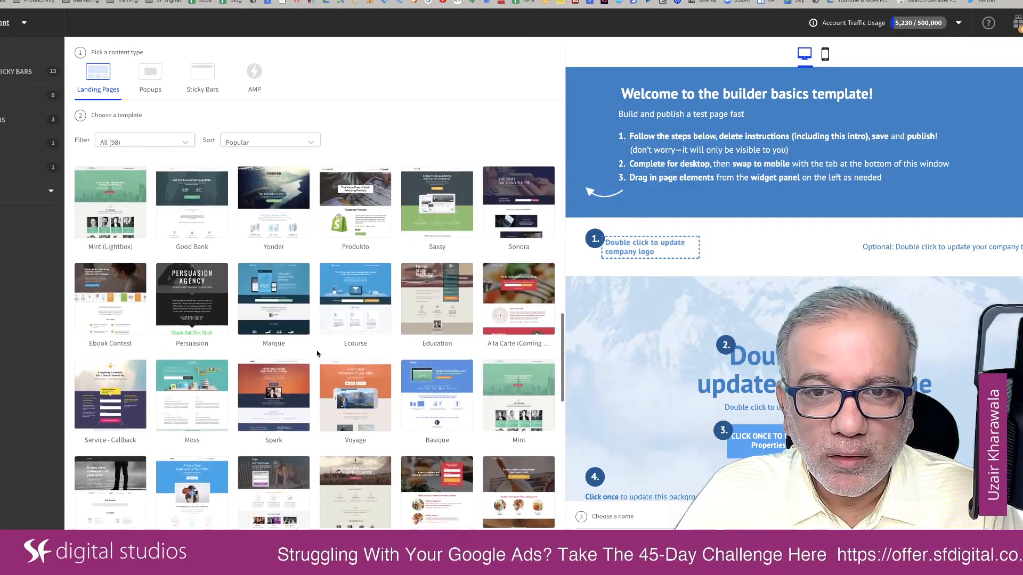
click(506, 291)
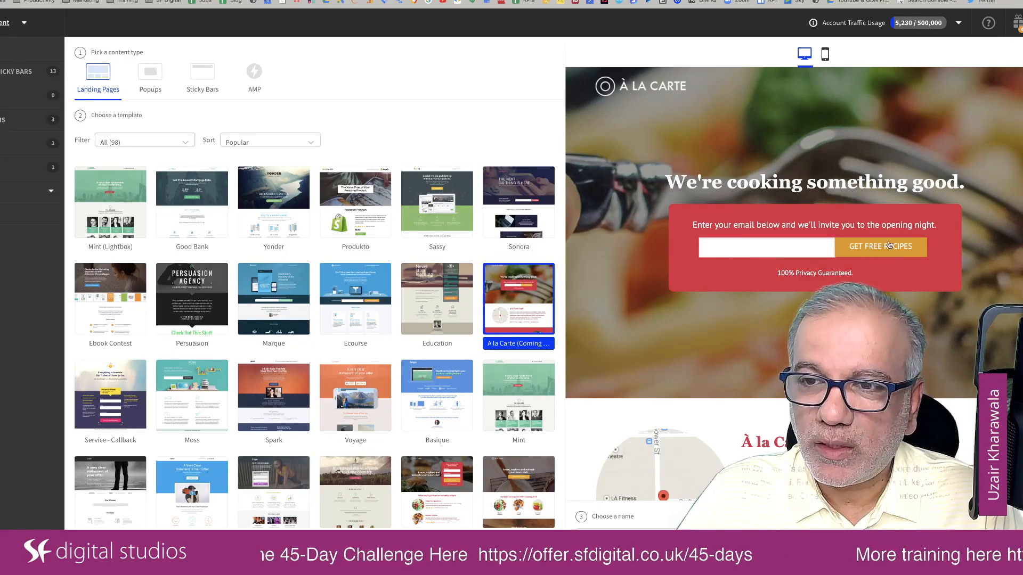
scroll(820, 215, down, 4)
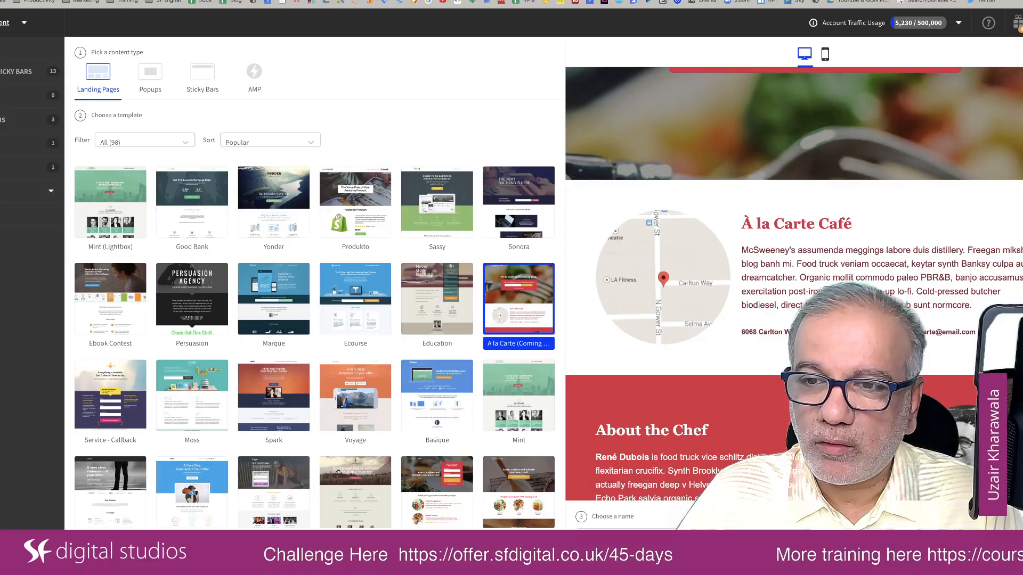
scroll(784, 290, down, 3)
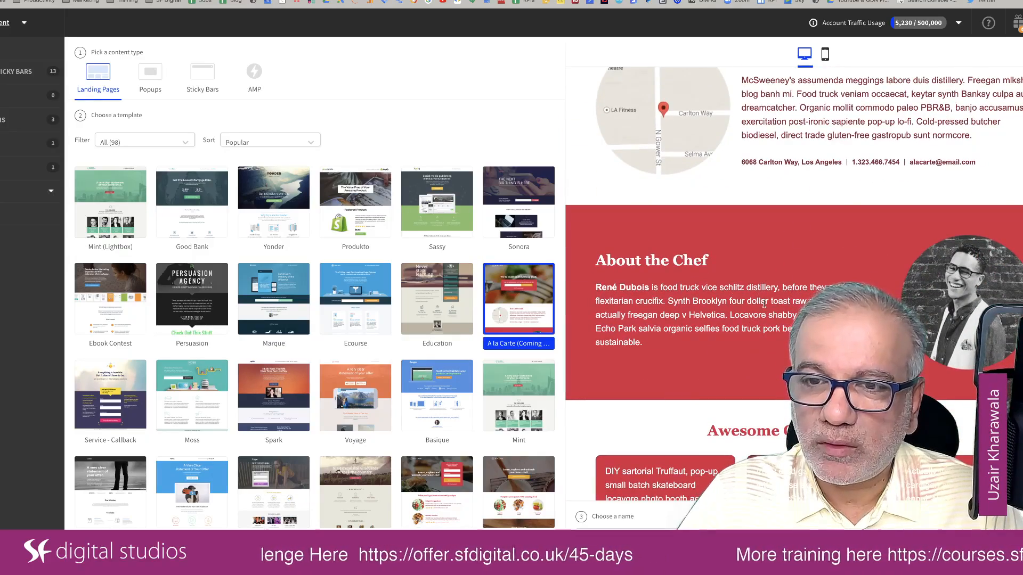
scroll(764, 304, down, 5)
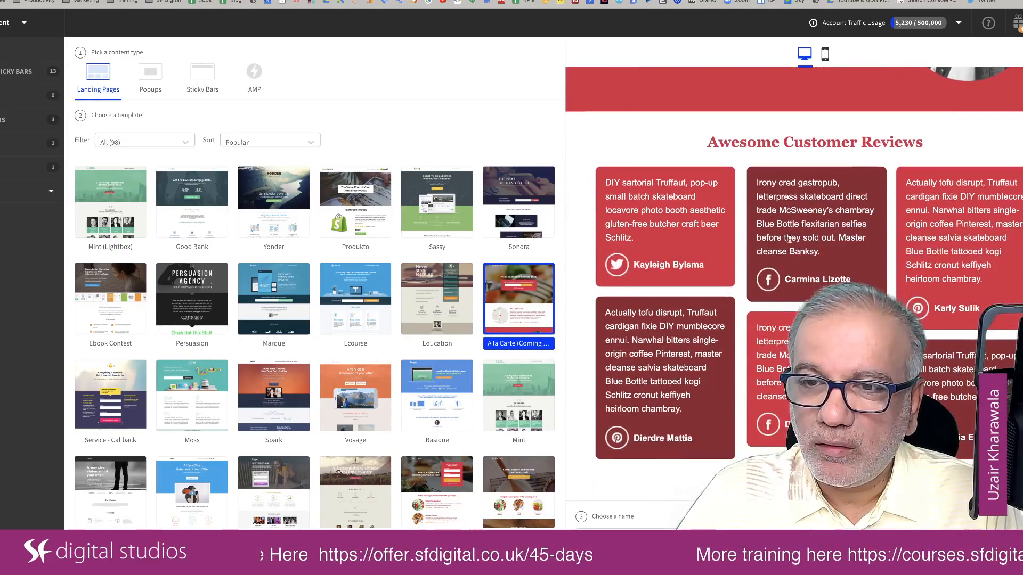
scroll(748, 329, down, 2)
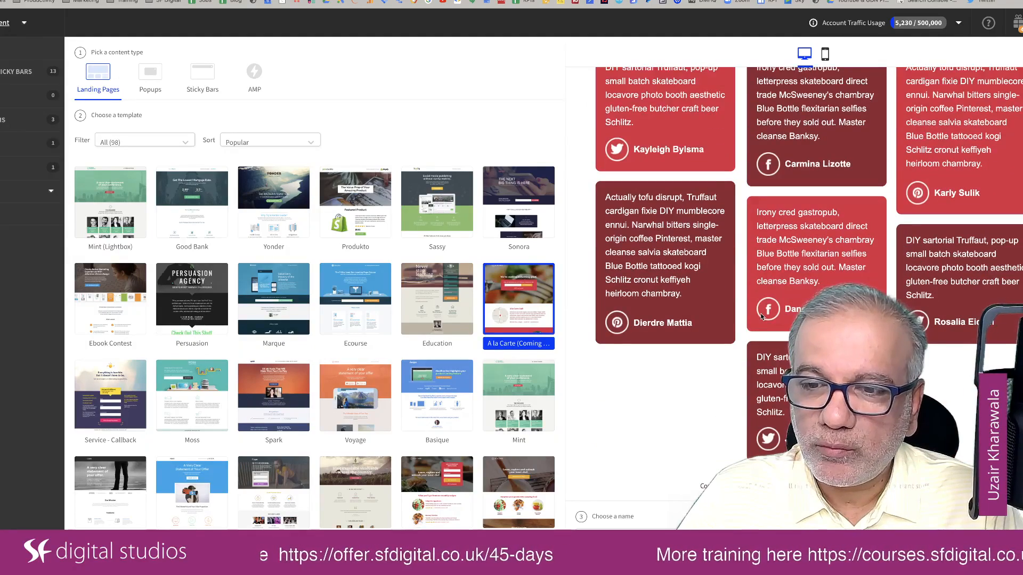
- Preview the Education template, examining its enquiry form, call to action, benefits and testimonial section
click(441, 313)
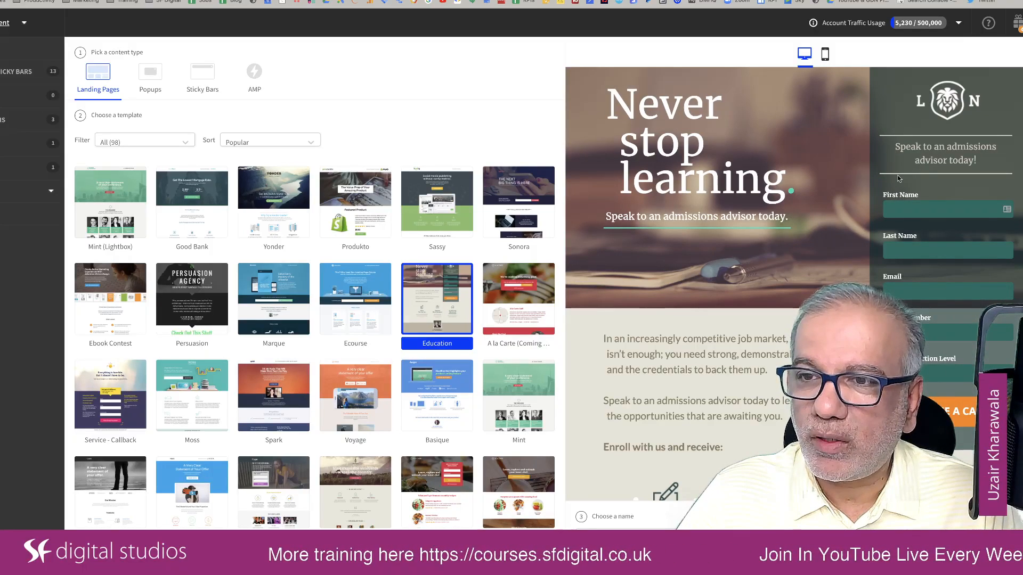
scroll(898, 178, down, 1)
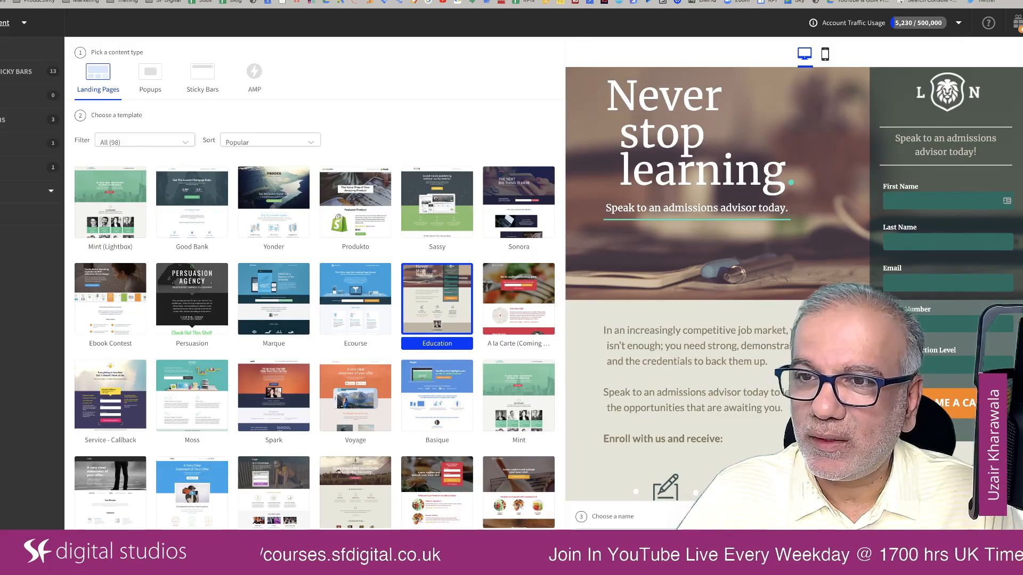
scroll(647, 204, down, 3)
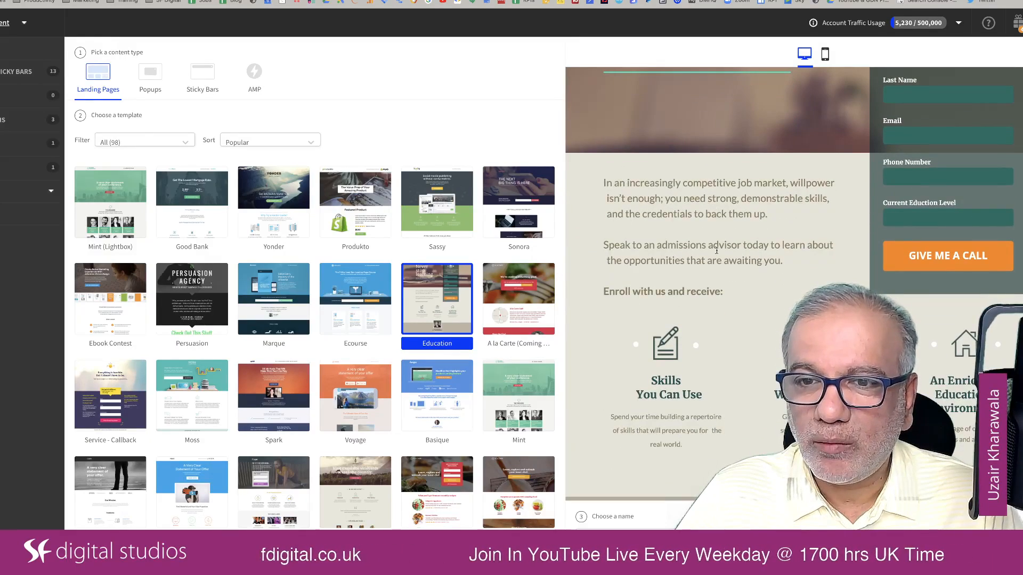
scroll(689, 294, down, 2)
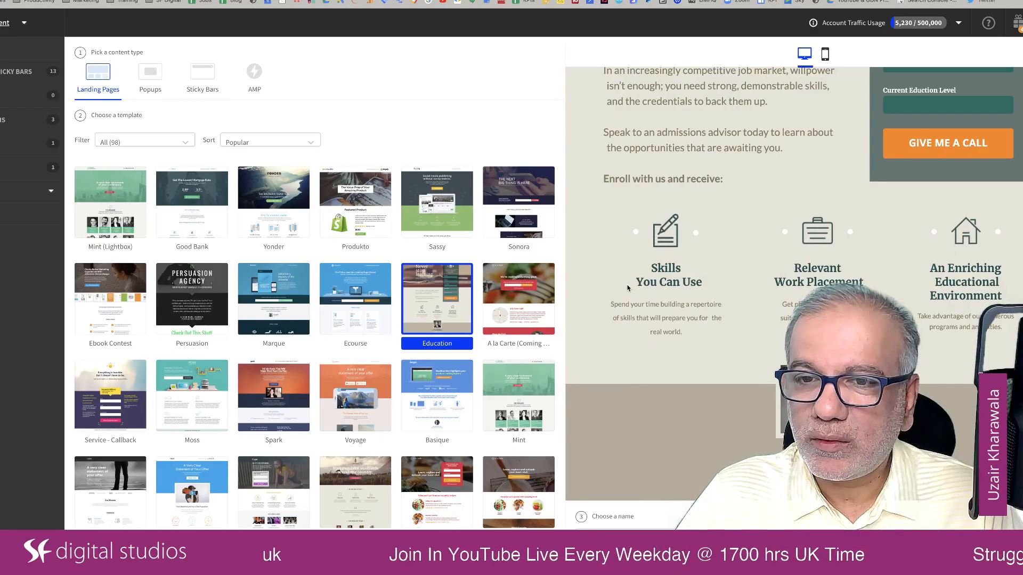
scroll(727, 325, down, 2)
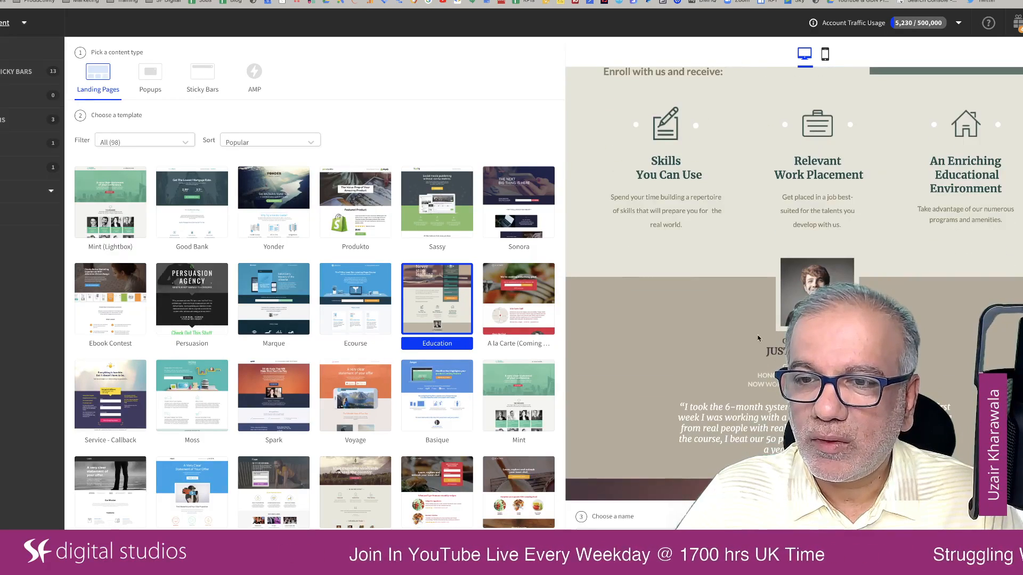
scroll(714, 187, up, 5)
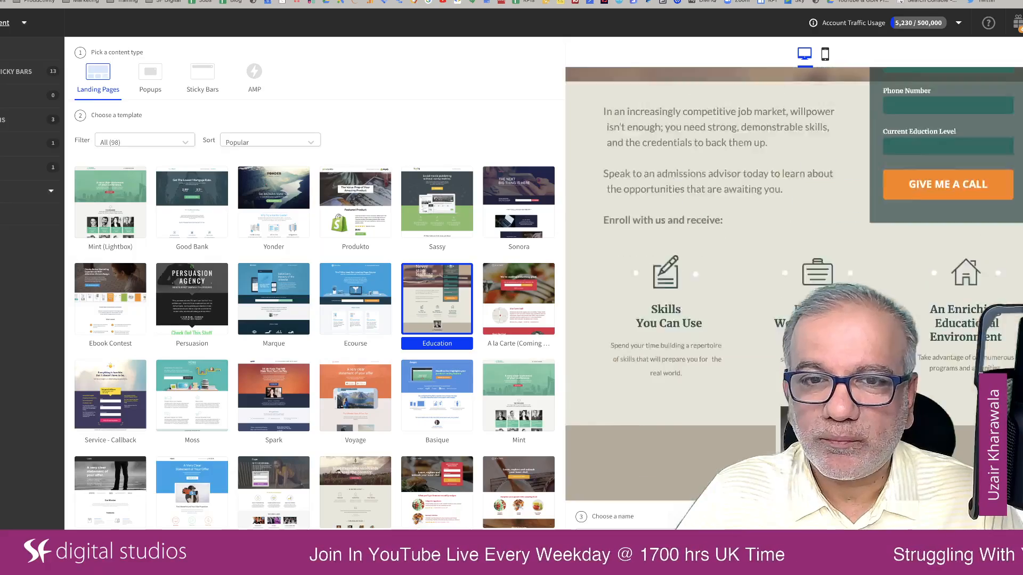
scroll(379, 221, up, 3)
- Filter the landing page templates to the Consultancy category
scroll(379, 221, up, 5)
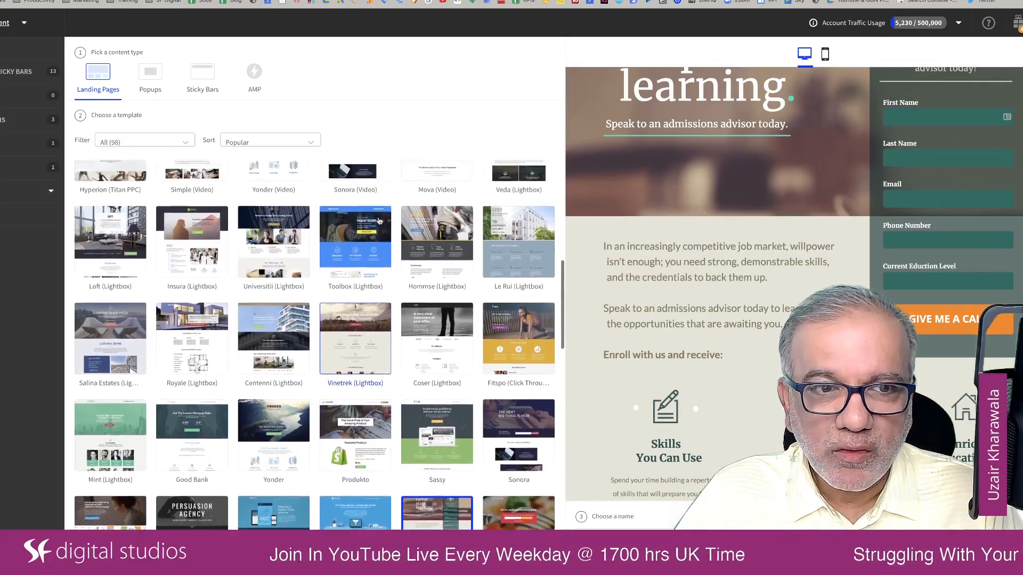
scroll(341, 213, up, 3)
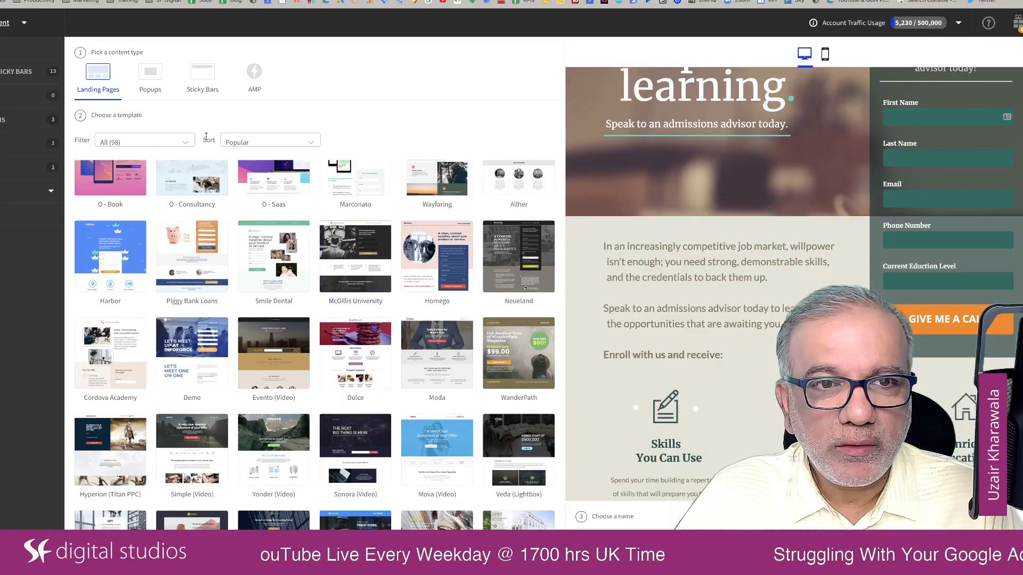
click(187, 142)
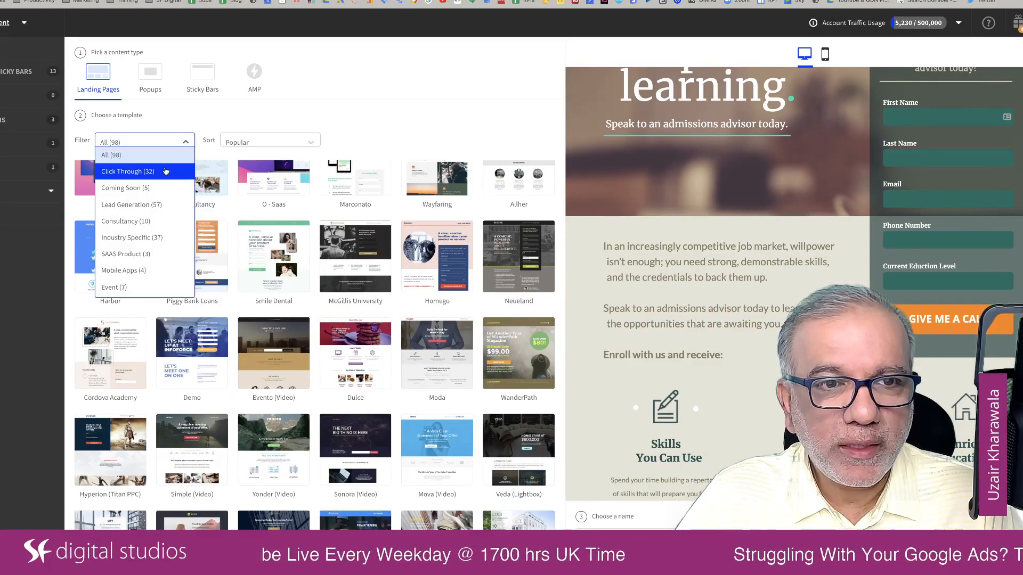
click(132, 222)
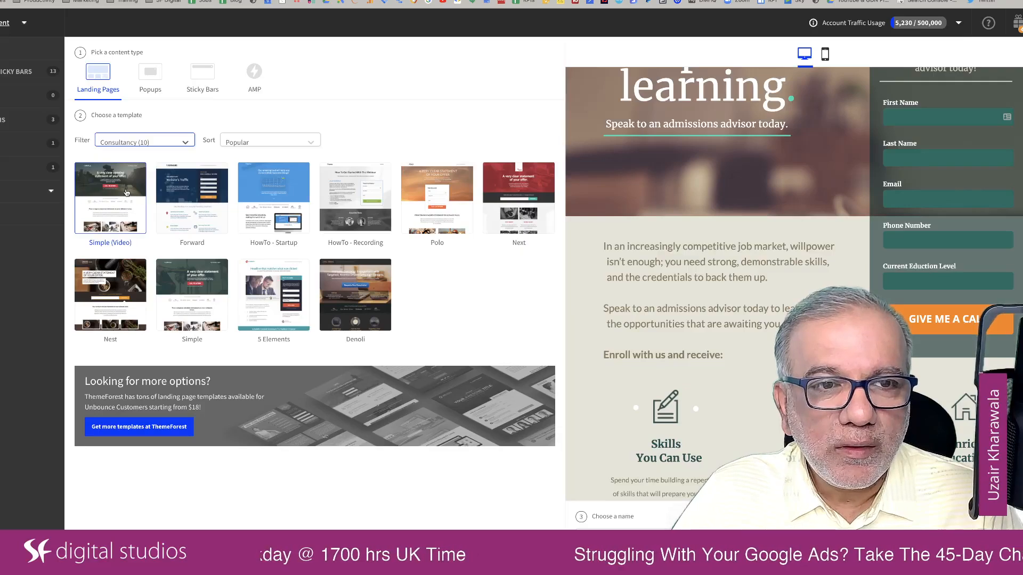
- Preview the Simple (Video) template from its opening statement through the logos, benefits, testimonials and closing call to action
click(127, 193)
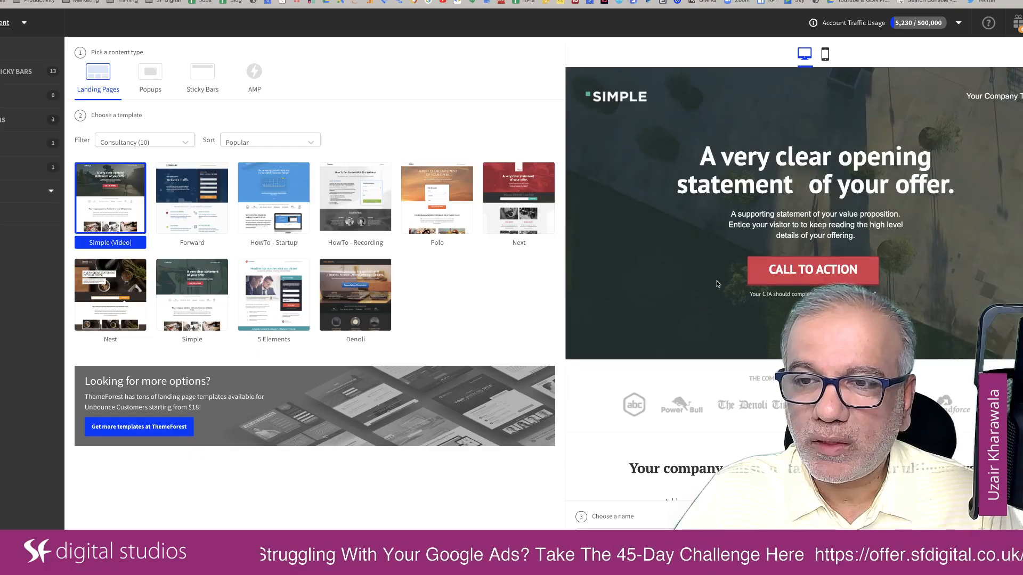
scroll(682, 265, down, 1)
scroll(682, 266, down, 3)
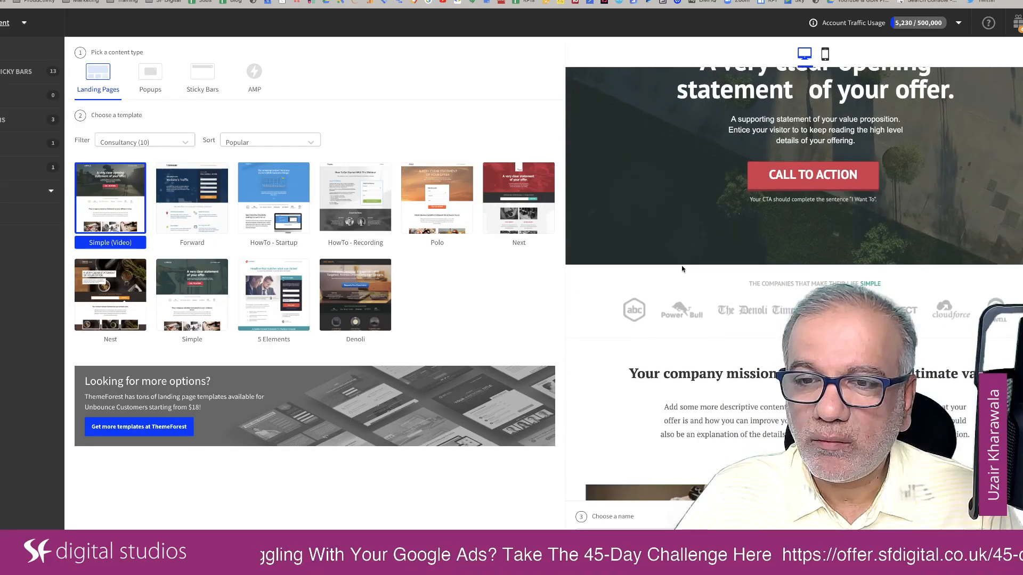
scroll(703, 341, down, 1)
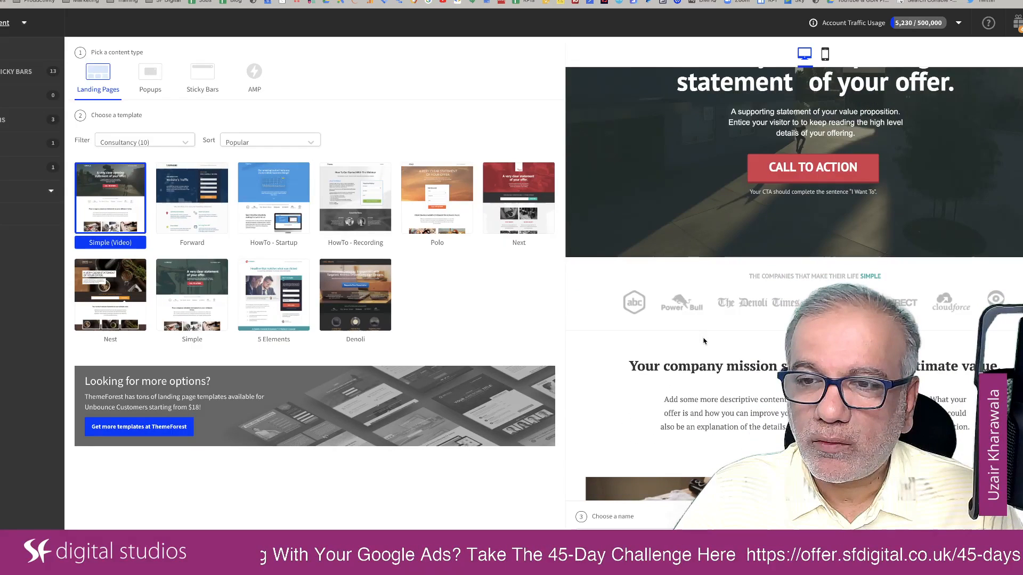
scroll(704, 341, down, 5)
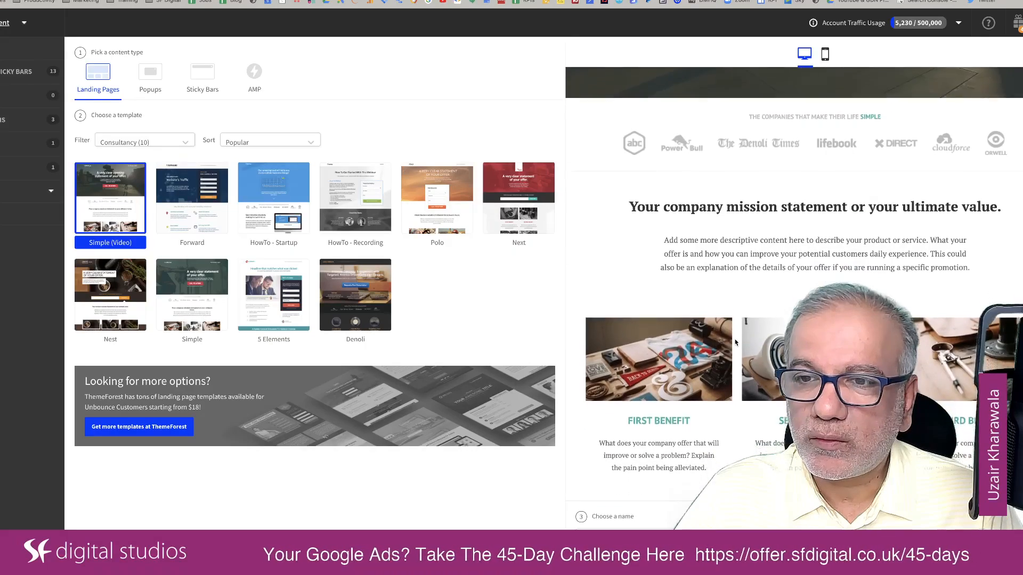
scroll(735, 342, down, 5)
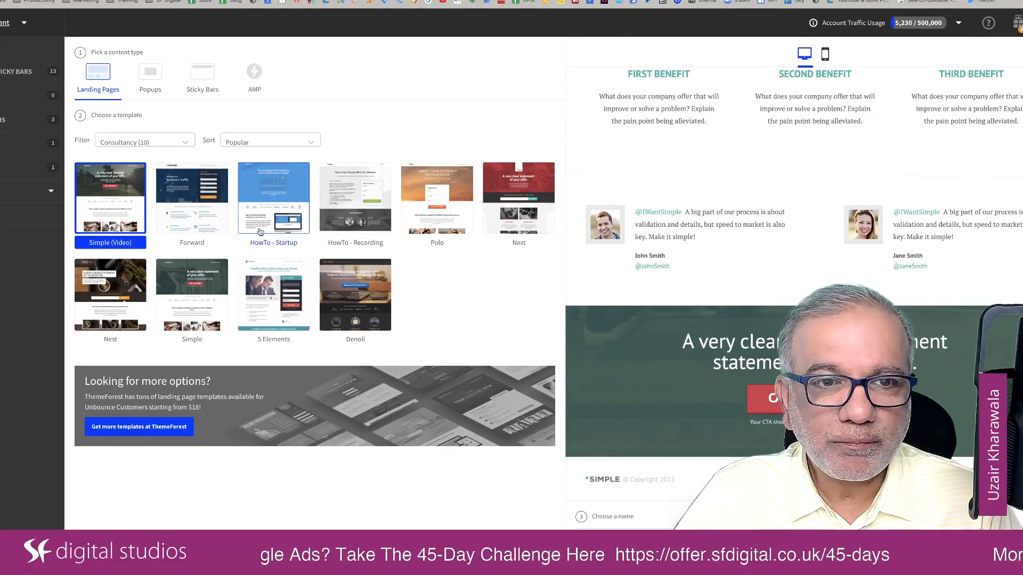
- Preview the Forward template, examining its free consultation form, reasons to hire and customer testimonials, and return to its header
click(211, 198)
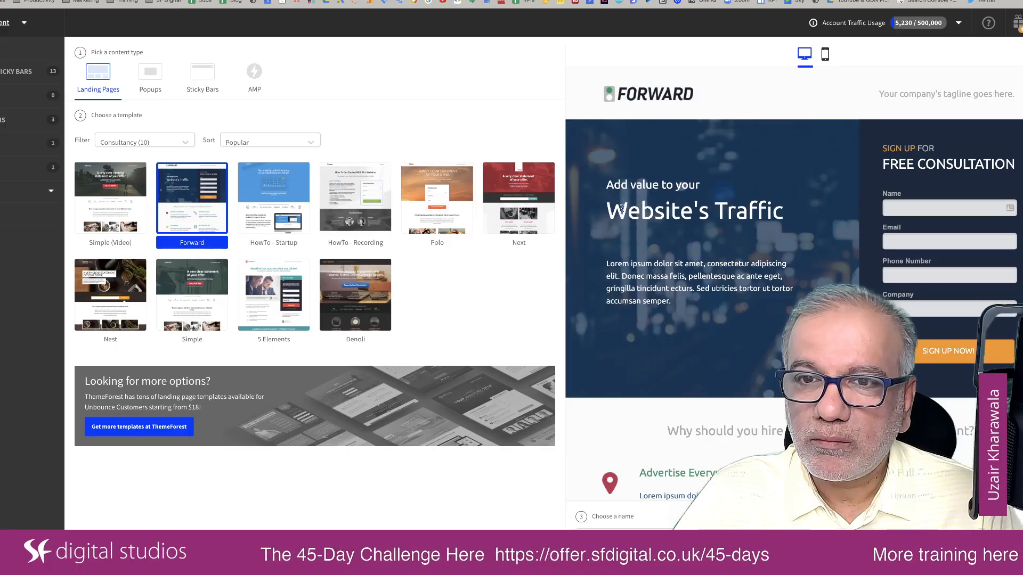
scroll(621, 209, down, 1)
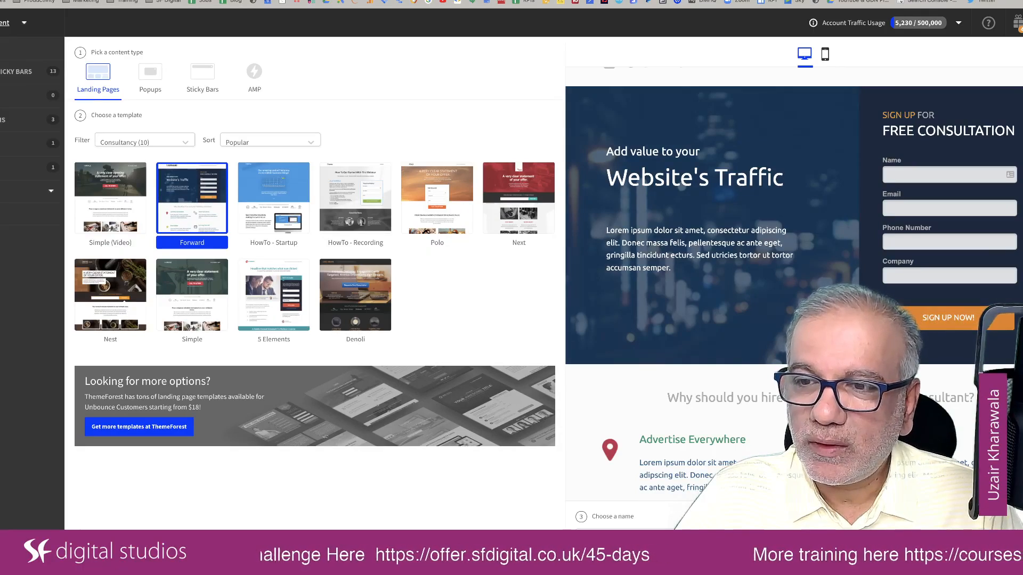
scroll(794, 283, down, 5)
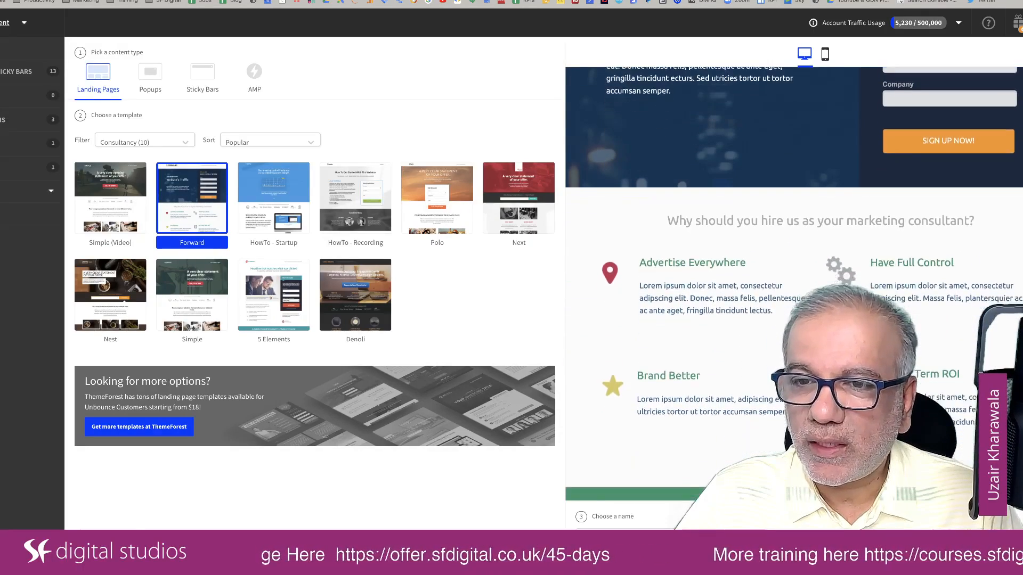
scroll(851, 248, down, 1)
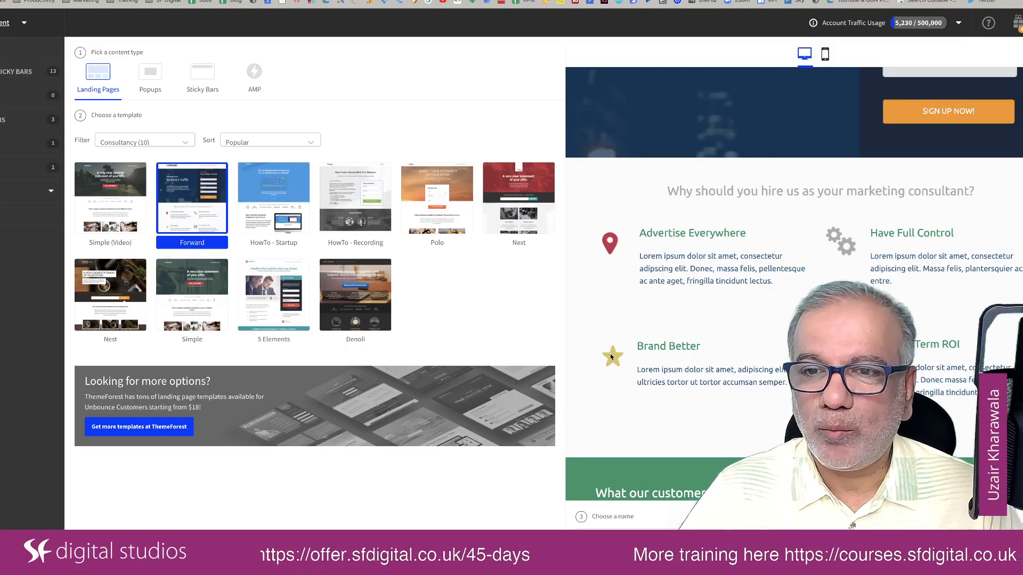
scroll(611, 357, down, 1)
scroll(611, 356, down, 3)
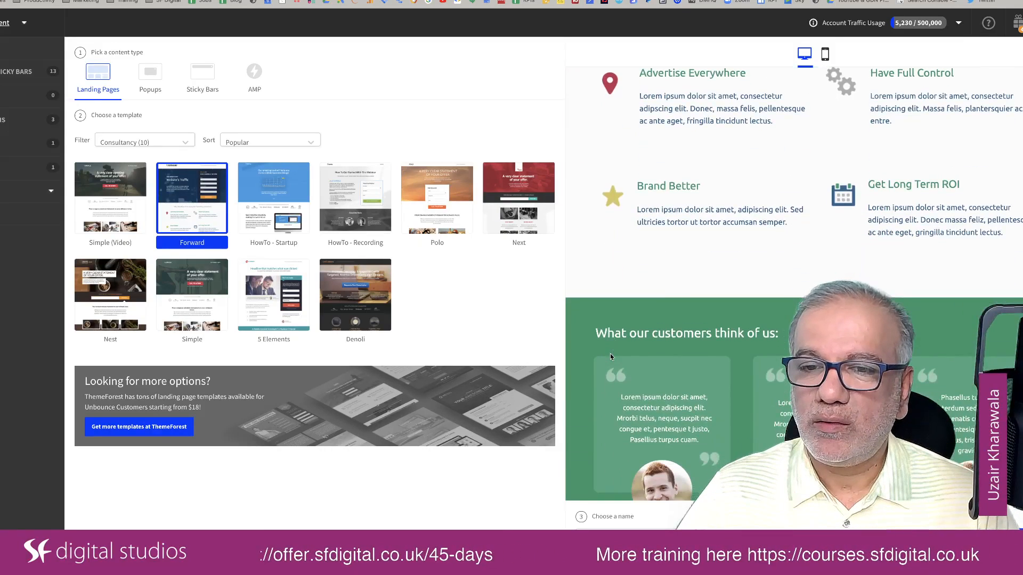
scroll(610, 356, down, 4)
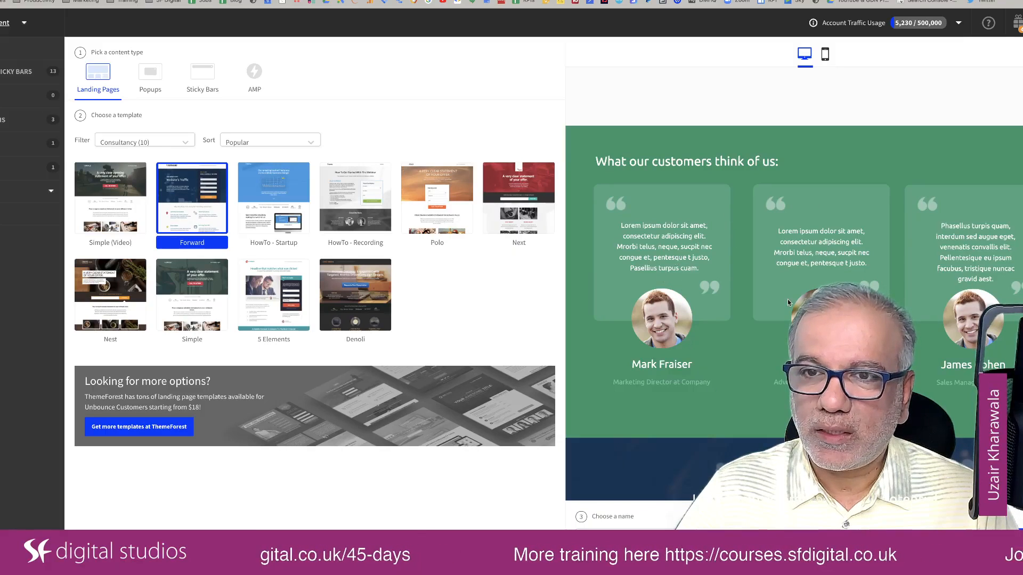
scroll(775, 297, down, 1)
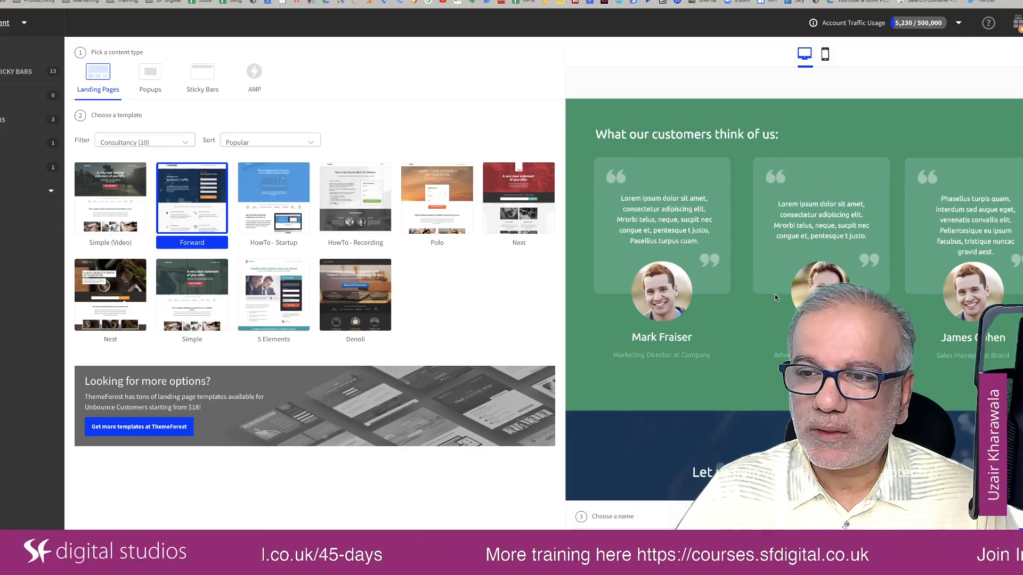
scroll(775, 297, down, 1)
scroll(776, 297, up, 15)
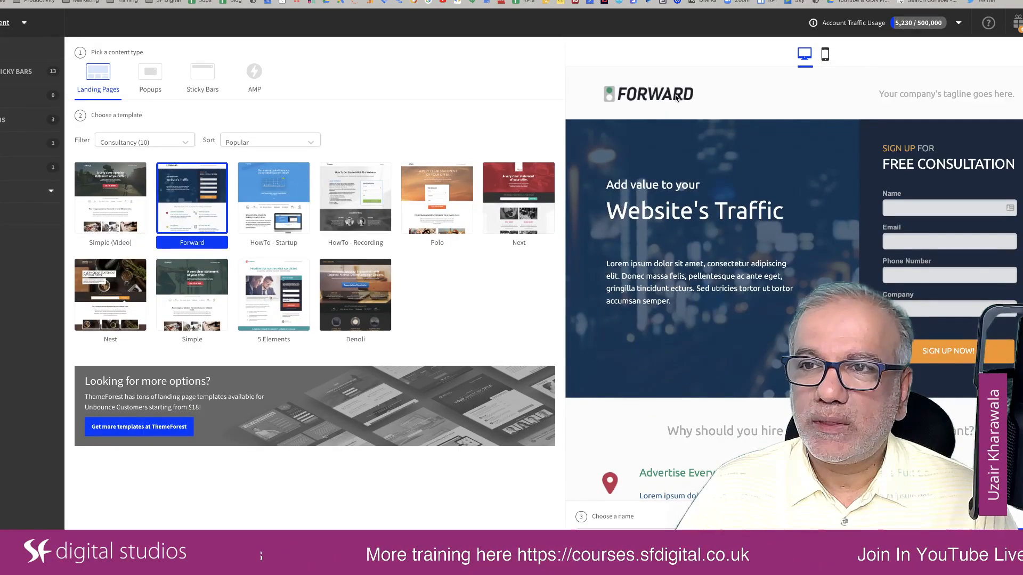
- Preview the HowTo - Recording template, including its webinar description, hosts section and attendee comments
click(367, 207)
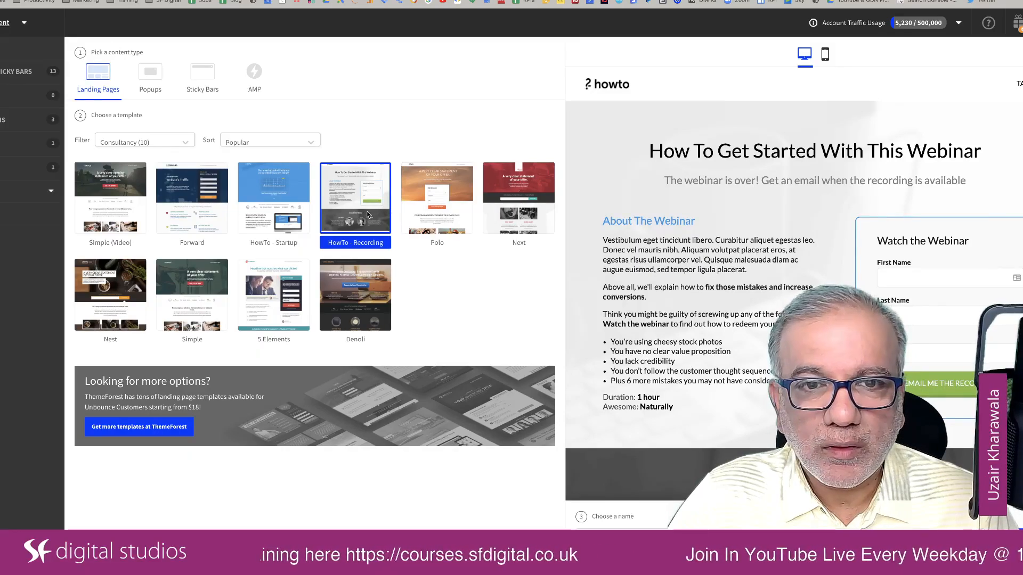
scroll(696, 308, down, 10)
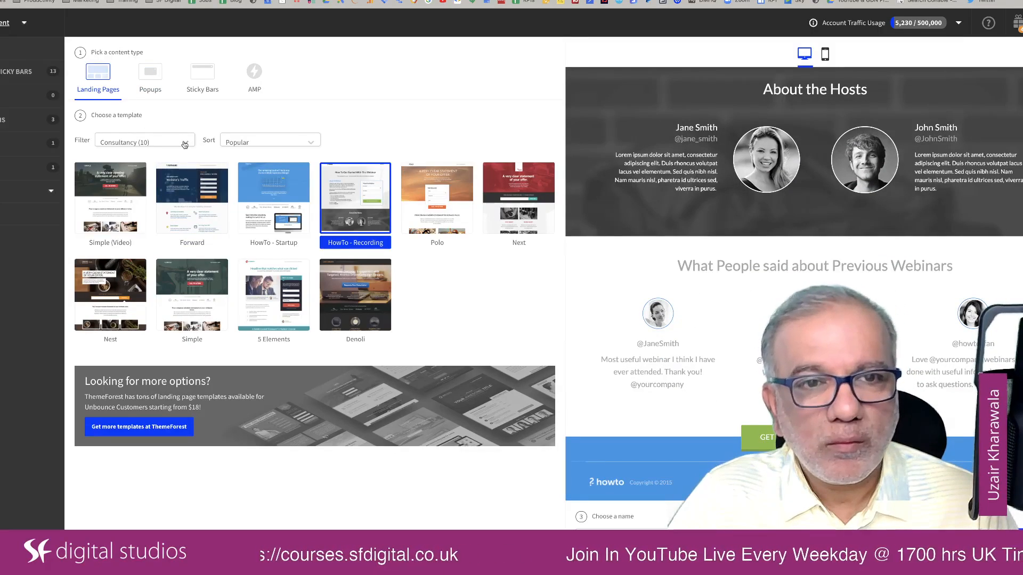
- Show the templates of all categories and start a new landing page named Test from the Blank Page template
click(172, 142)
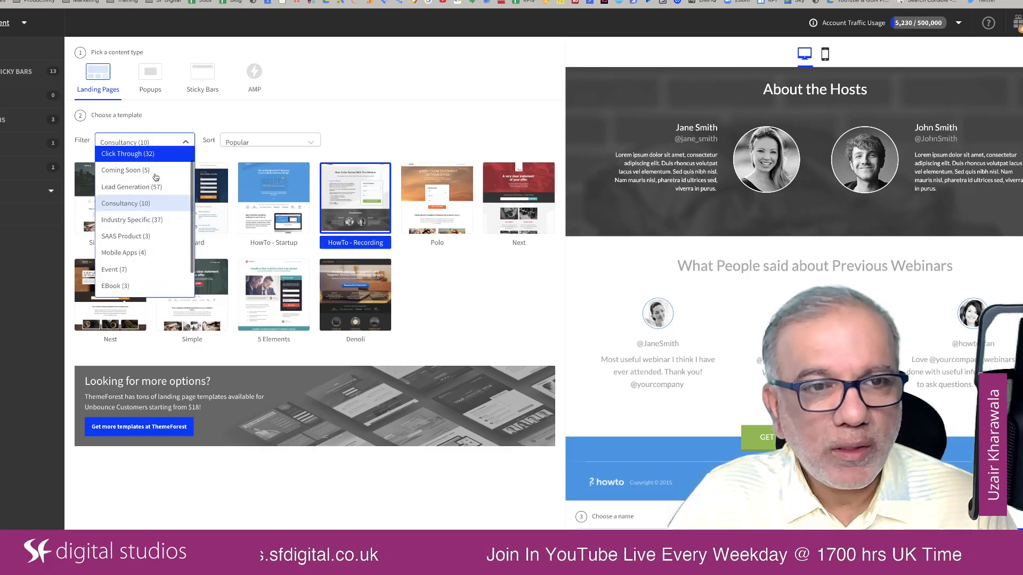
click(150, 155)
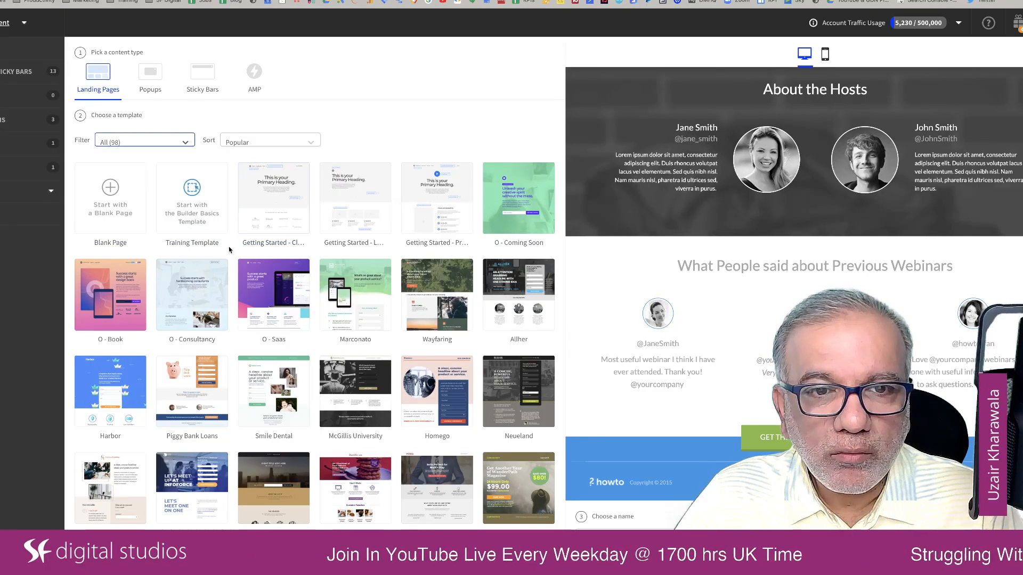
click(117, 201)
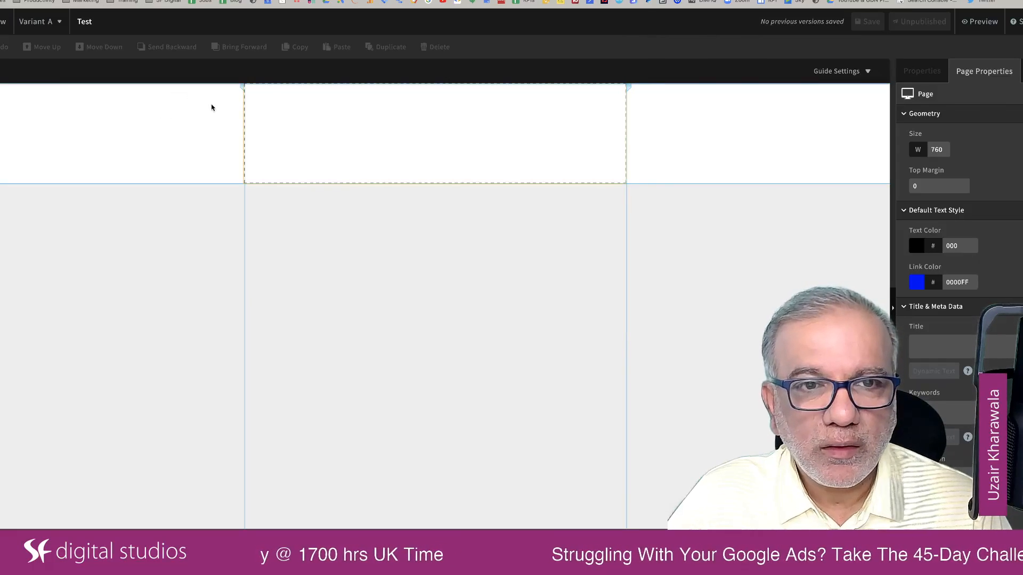
- Widen the blank page to about 1188 px and add a second section to it
drag(190, 121, 136, 126)
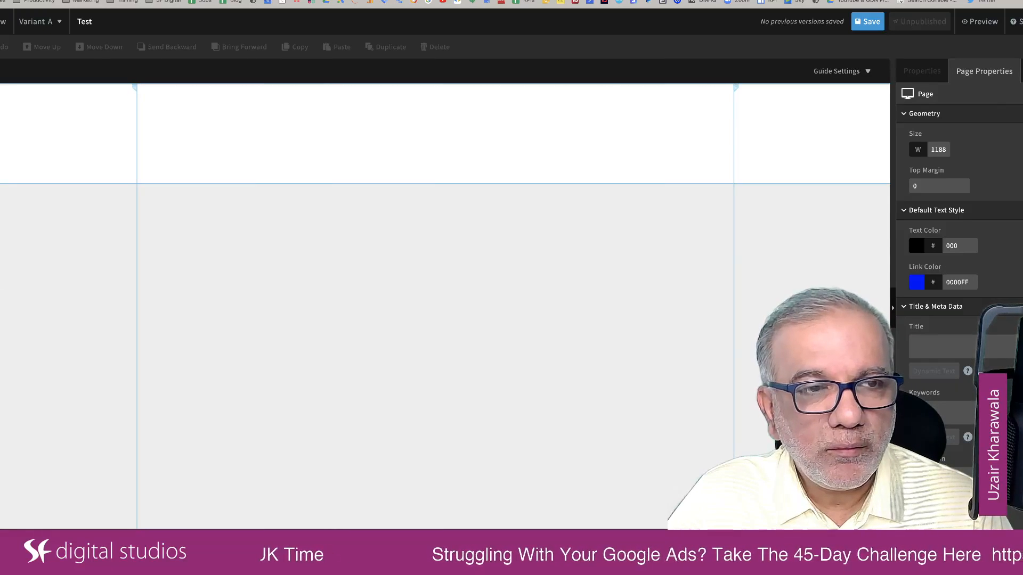
drag(1, 121, 196, 137)
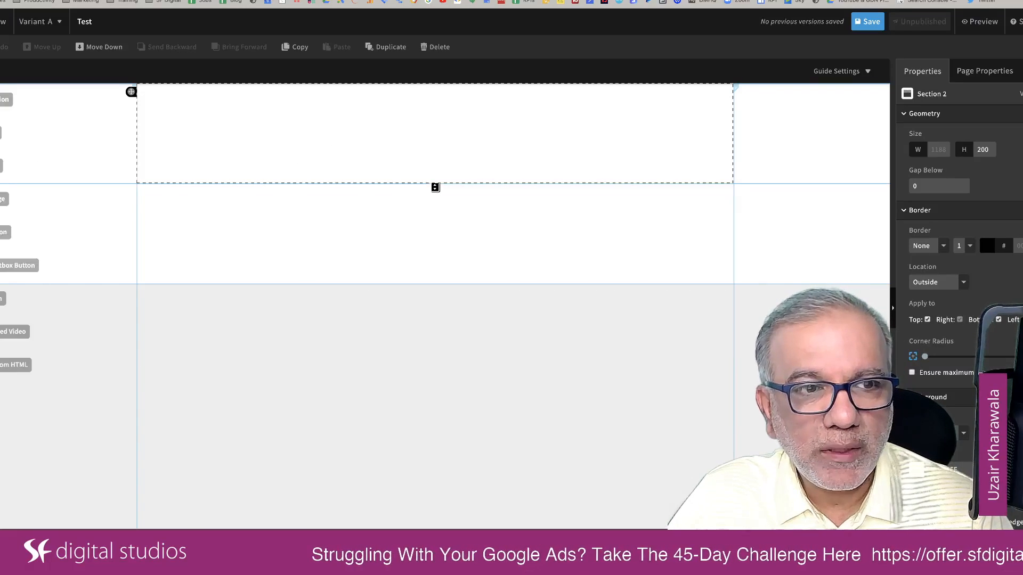
- Insert the Google Ads Editor Like a Boss logo at full size and shrink it to about 274 by 91 px, centred in the top section
drag(2, 198, 199, 125)
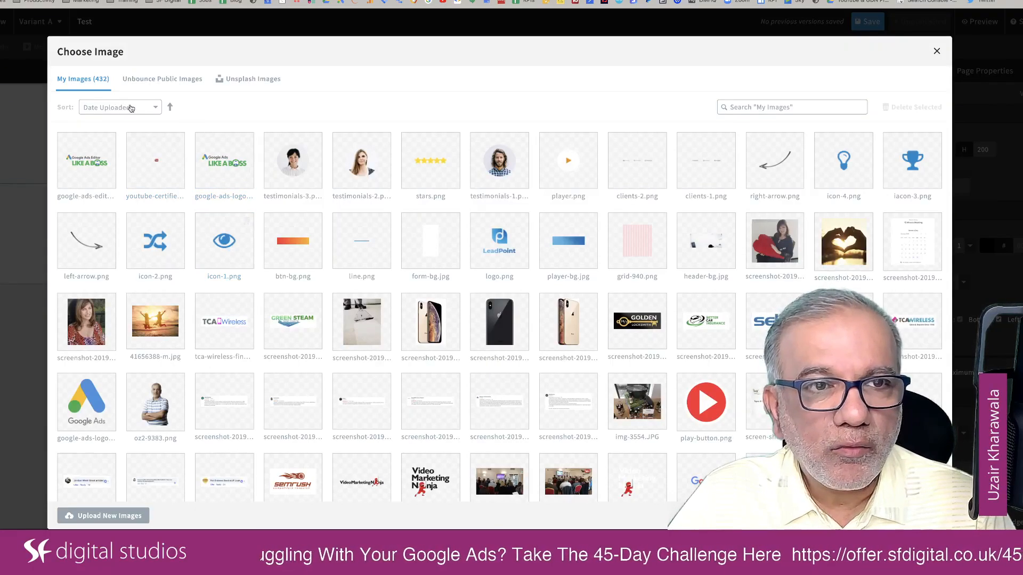
click(232, 249)
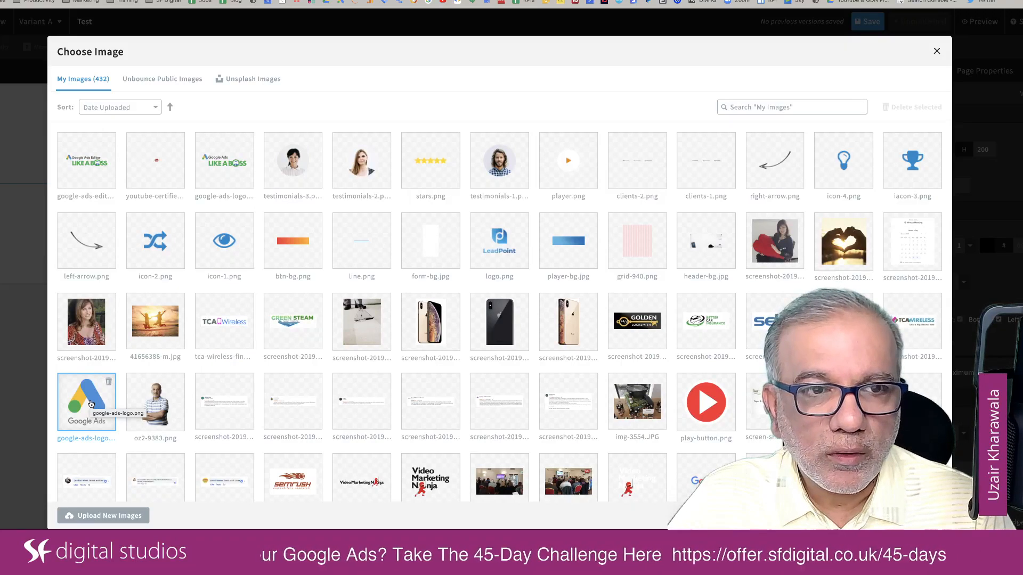
click(91, 157)
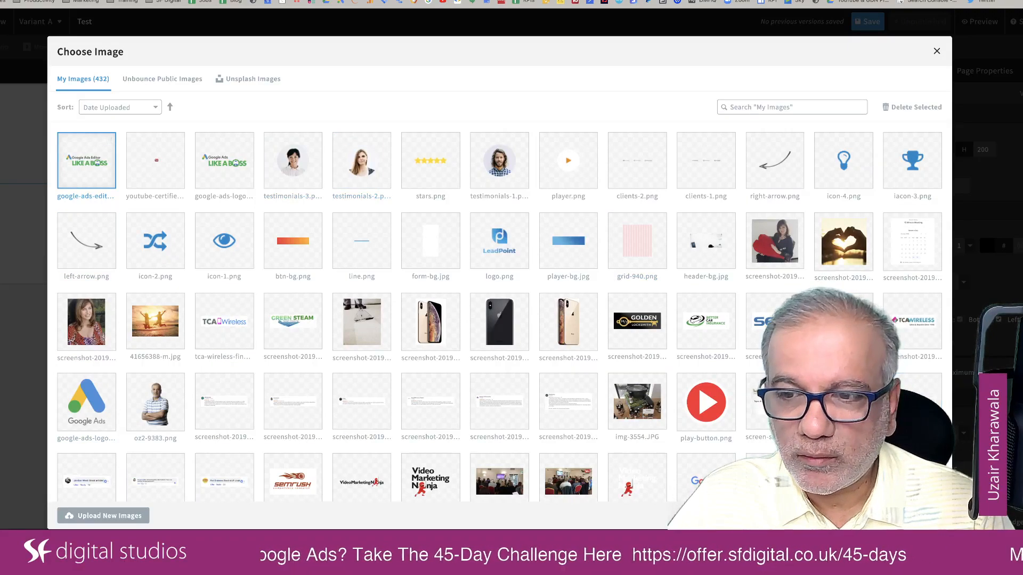
click(921, 516)
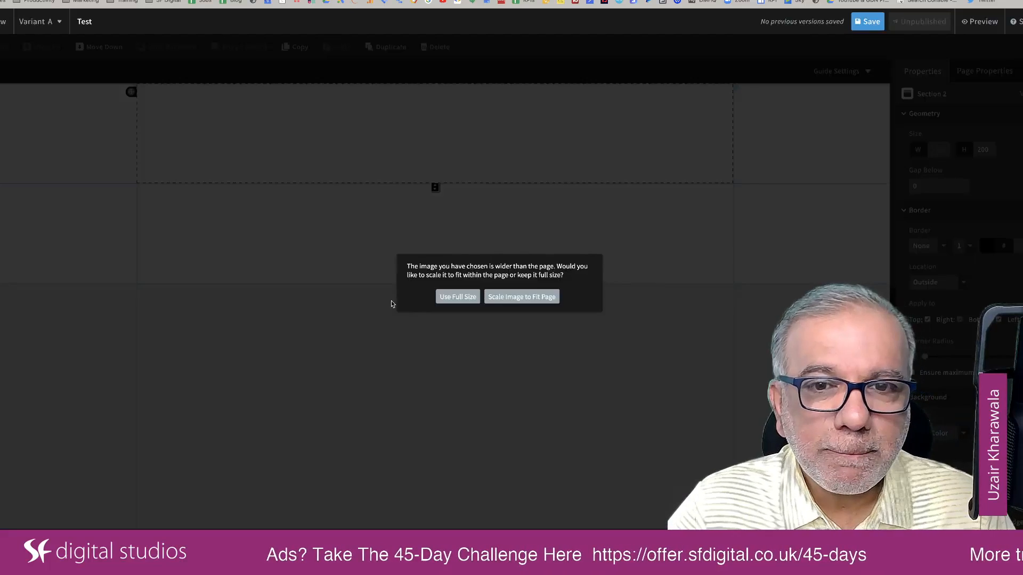
click(466, 301)
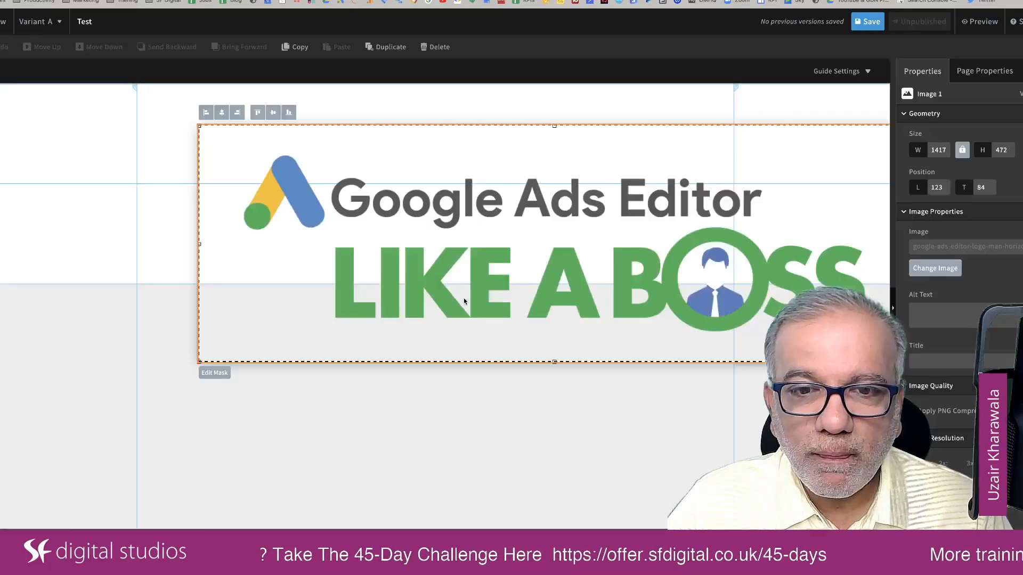
drag(608, 313, 476, 328)
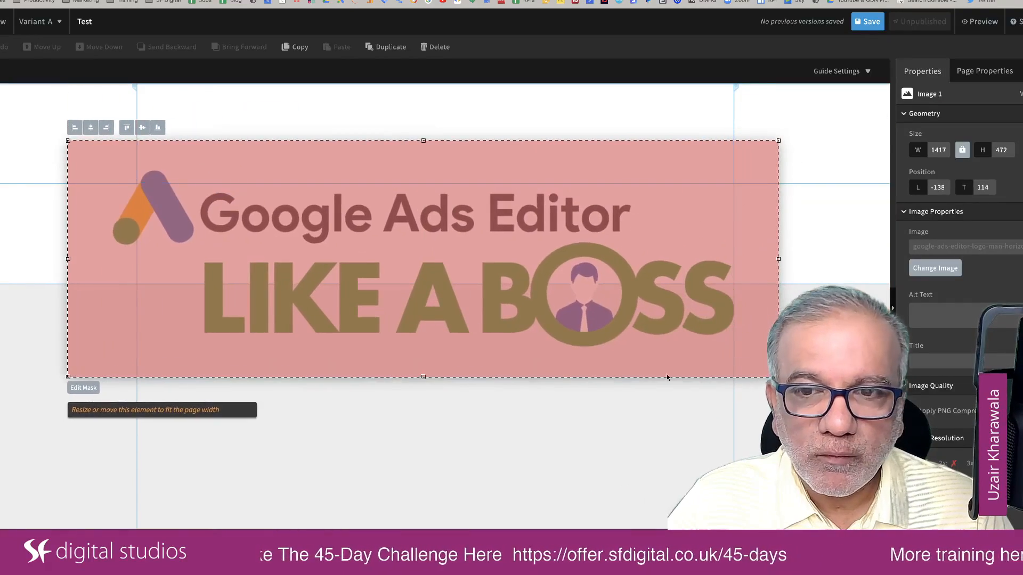
drag(778, 377, 458, 145)
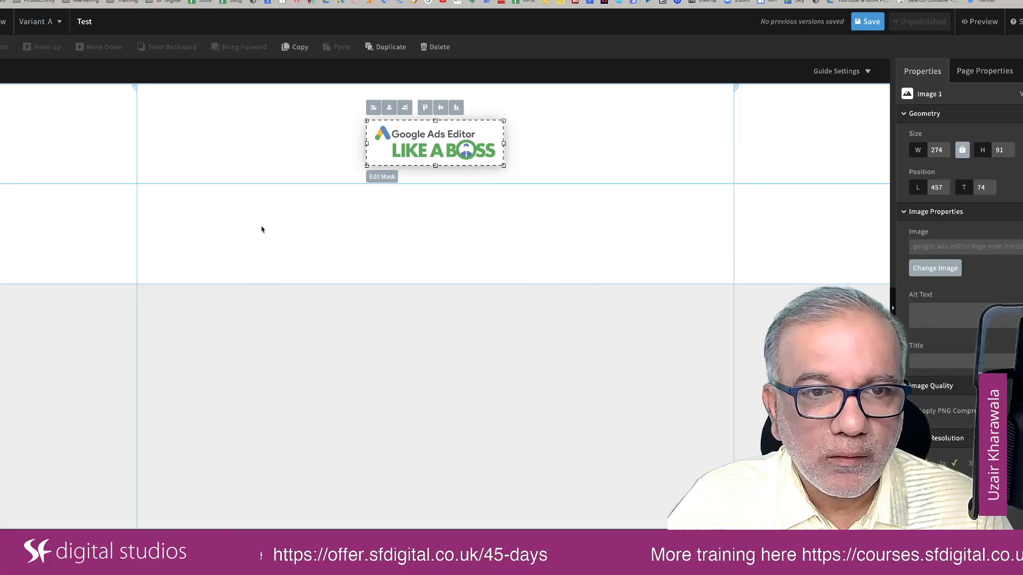
- Add another section below the logo and place a text element in it reading "The Best Google Ads Course"
drag(16, 265, 185, 235)
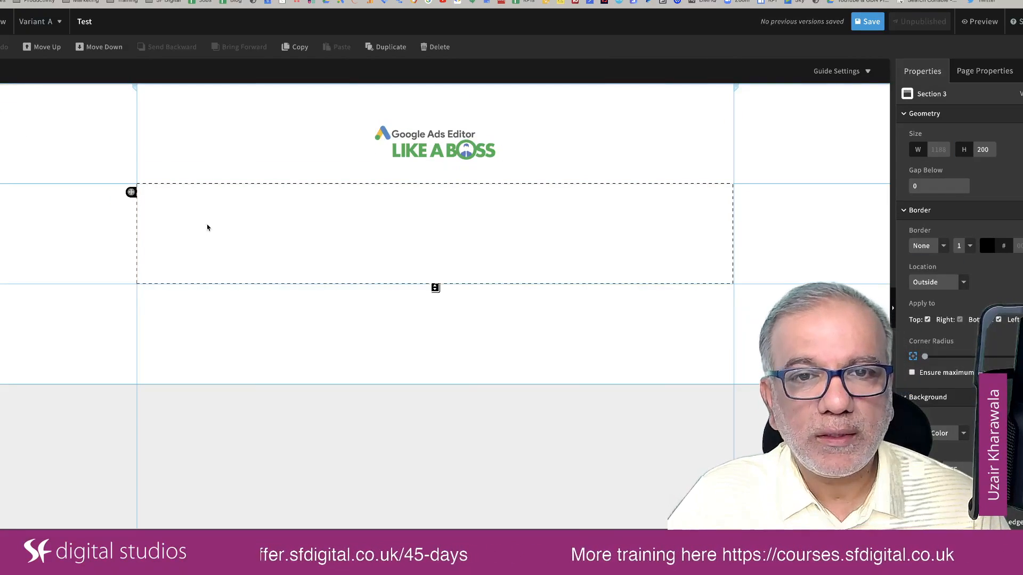
mouse_move(4, 176)
drag(5, 166, 291, 224)
double_click(317, 228)
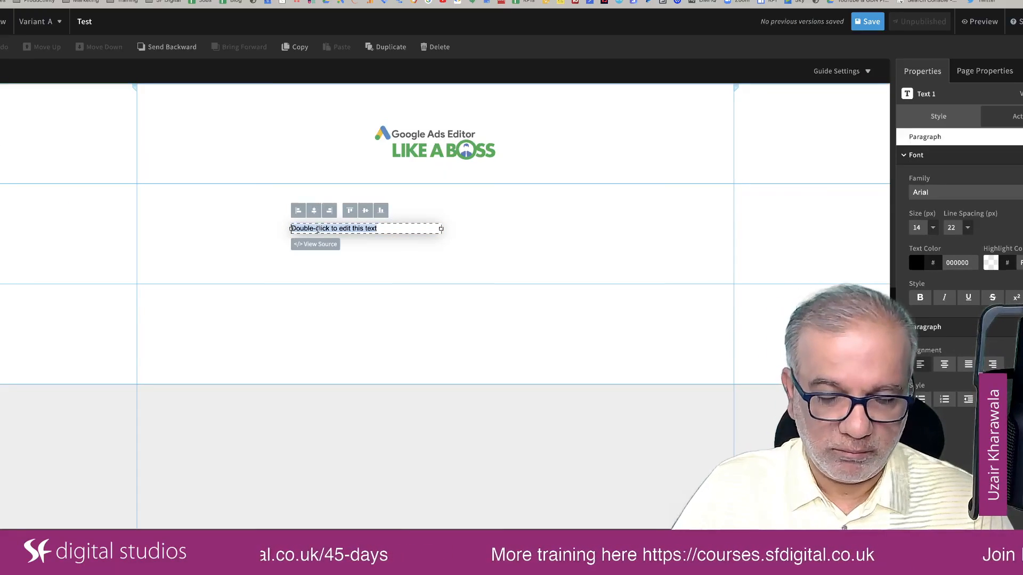
text(The Best)
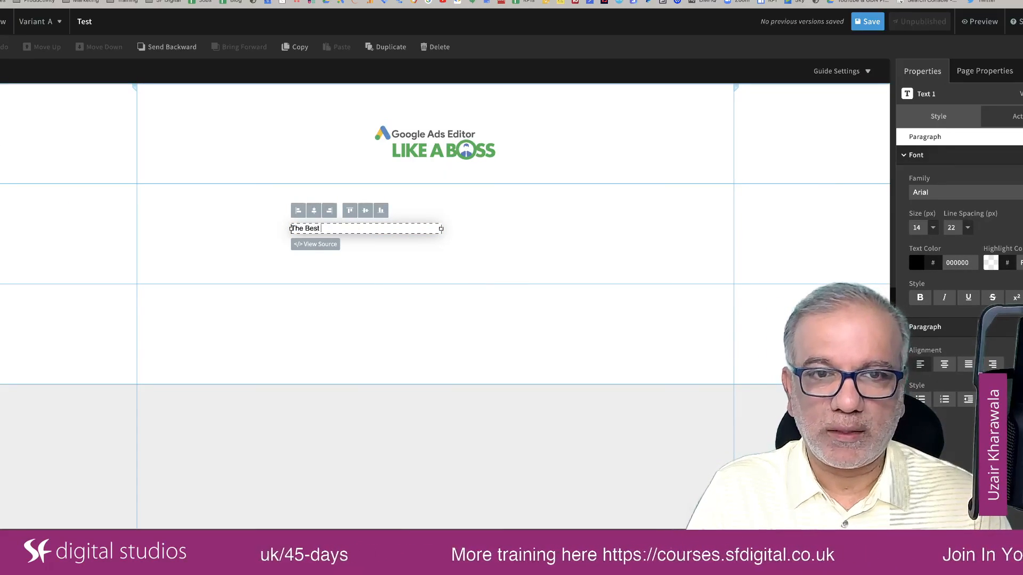
text( Google Ads Course)
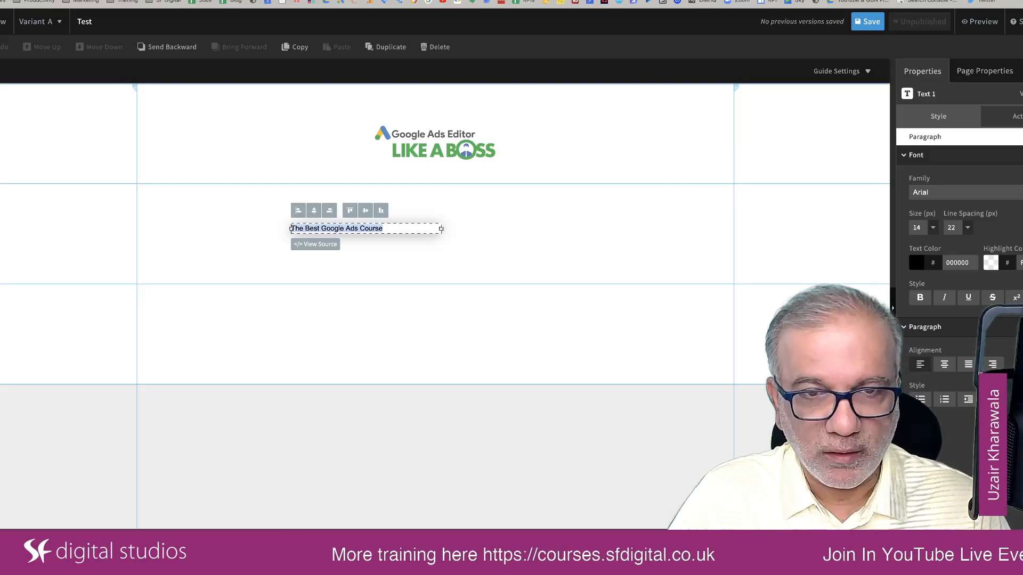
- Format the whole headline text as 72 px bold
key(ctrl+a)
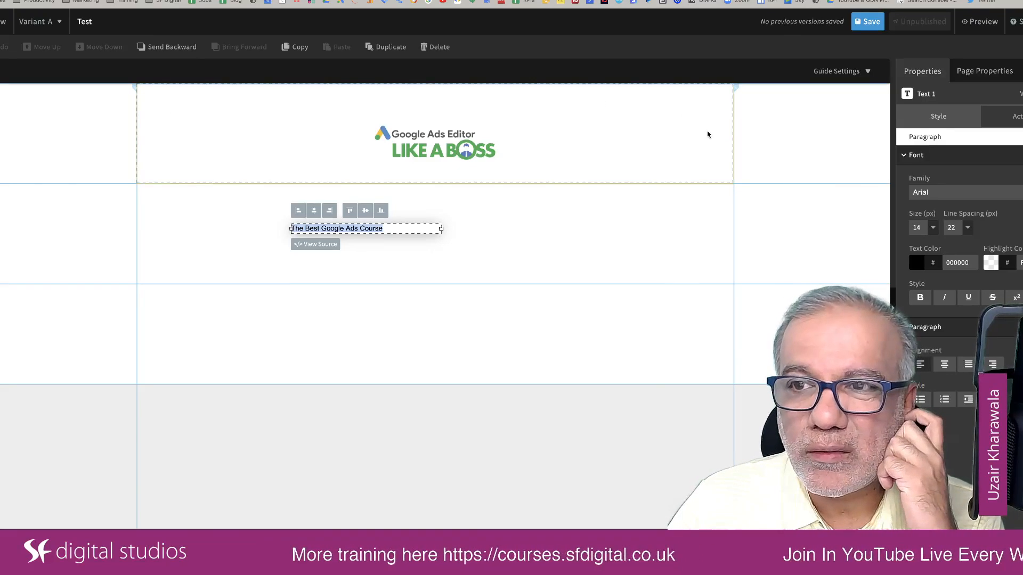
click(932, 229)
scroll(920, 325, down, 2)
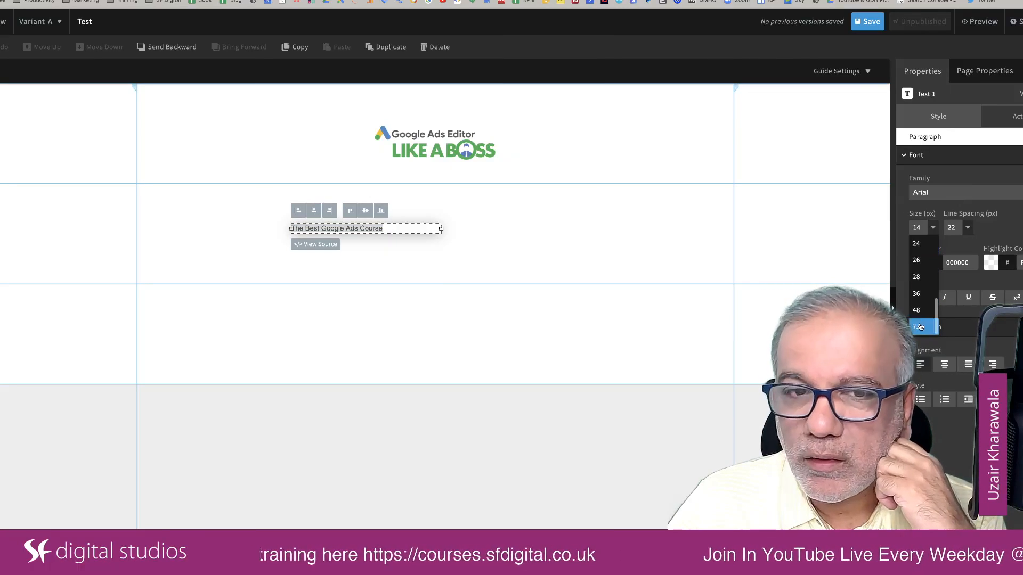
click(920, 326)
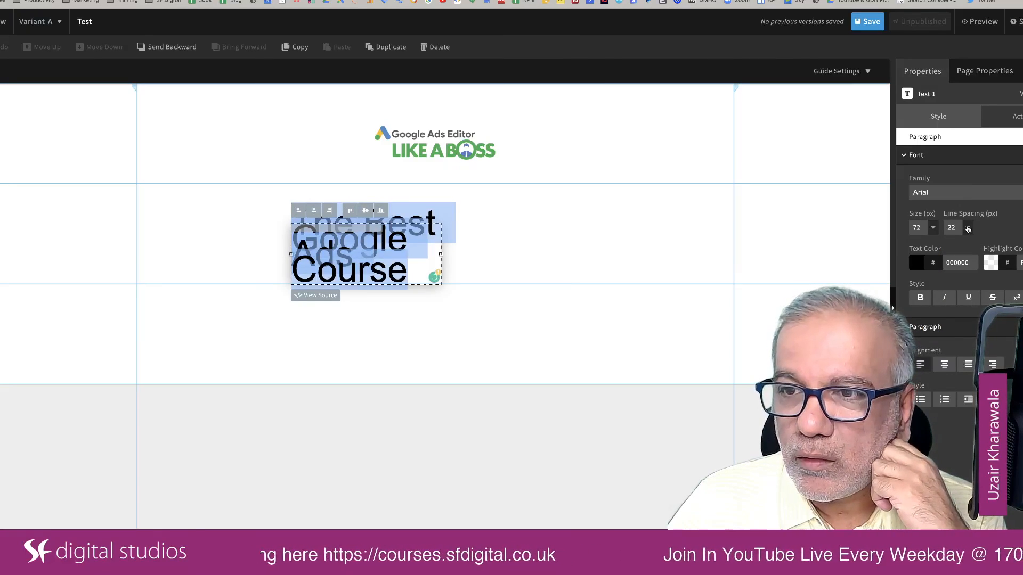
click(920, 300)
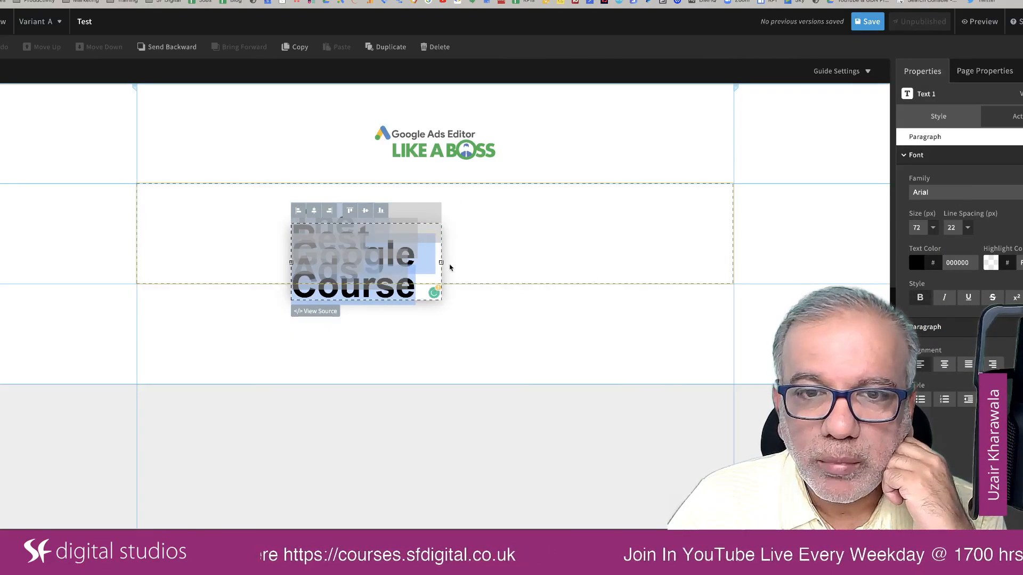
- Widen the headline's text box on both sides to about 1070 px and centre-align its text
drag(441, 262, 694, 250)
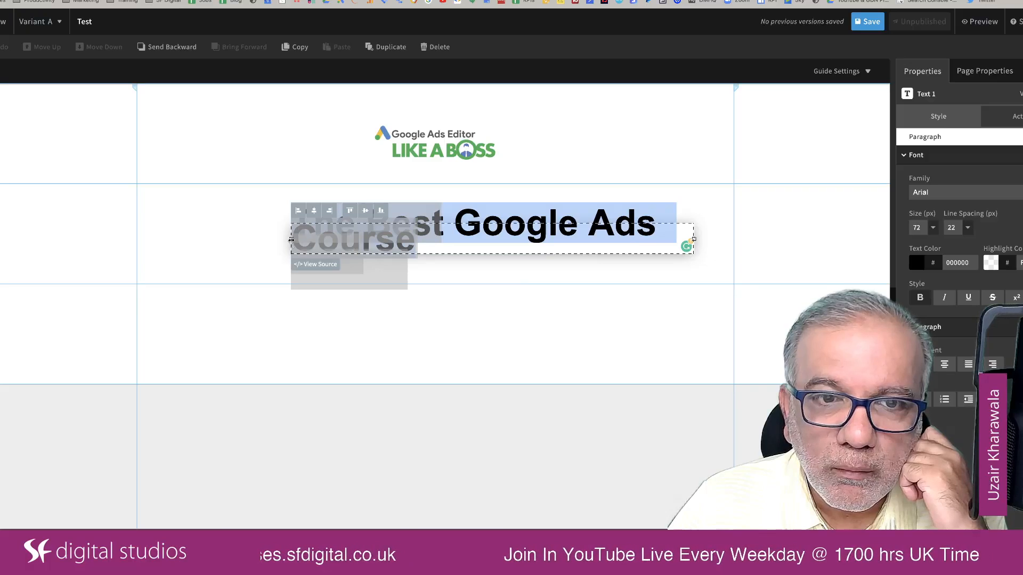
drag(291, 239, 157, 229)
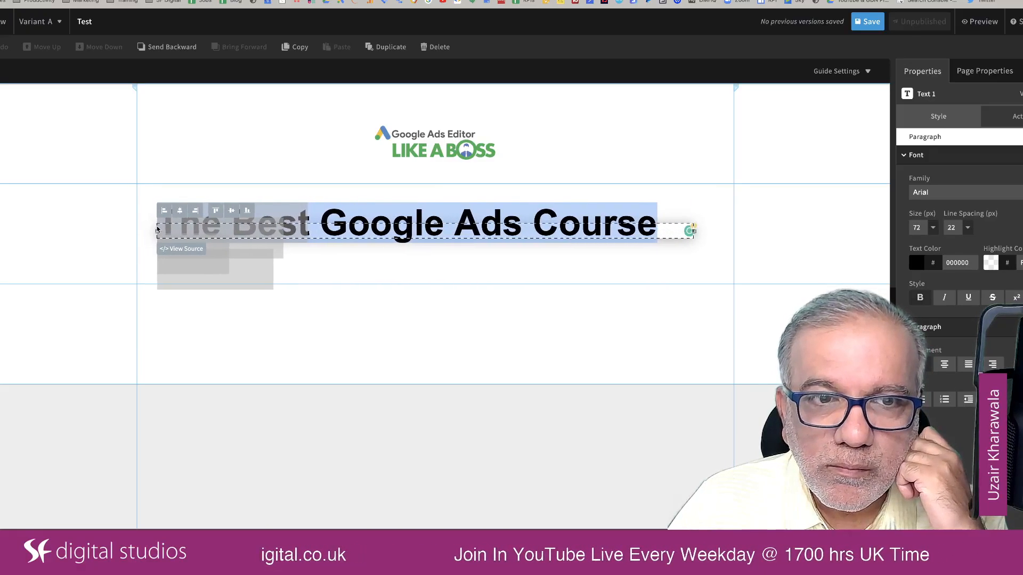
click(943, 365)
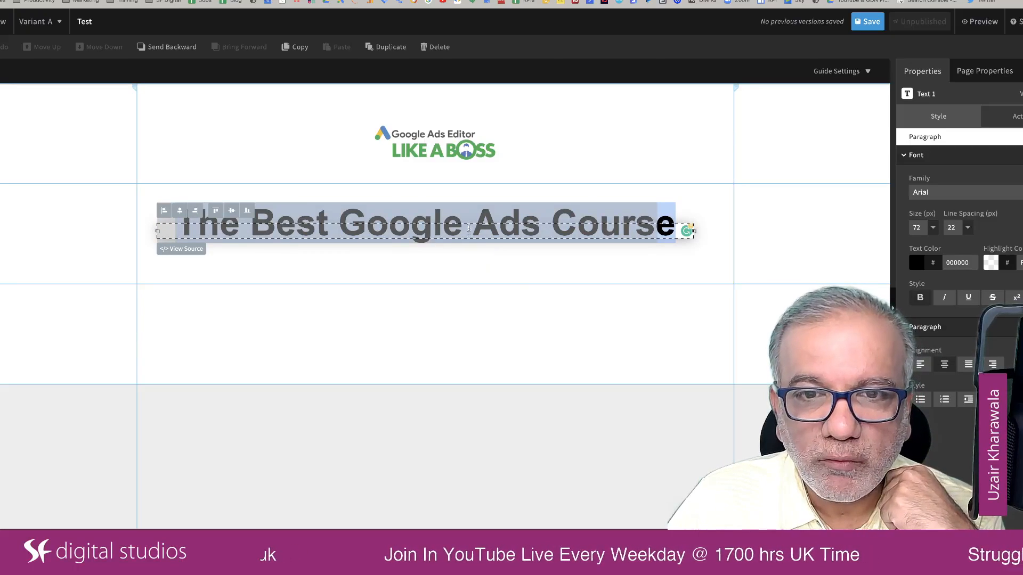
click(551, 303)
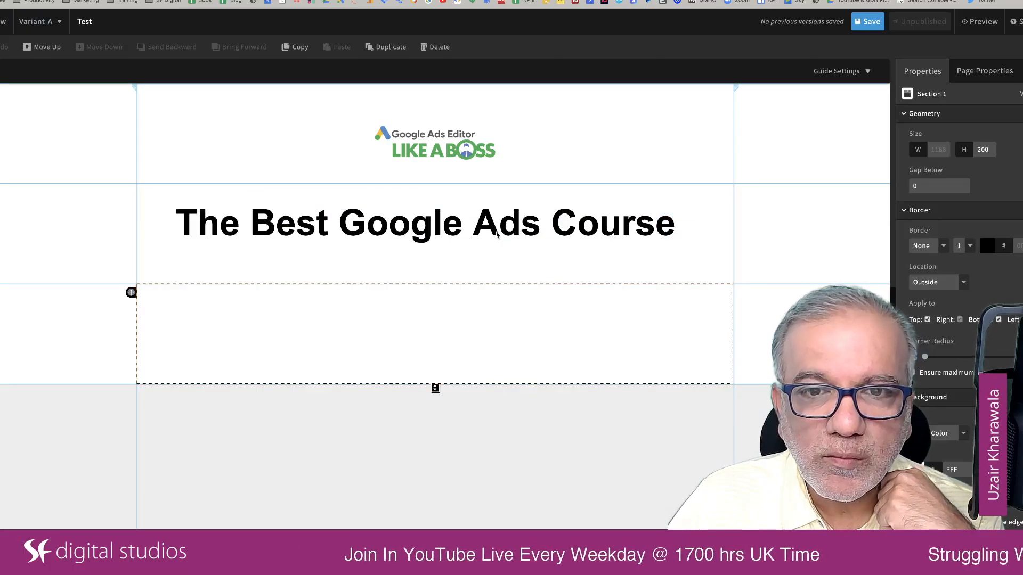
- Move the headline up and centre it on the page, and shorten its section to end just below the text
click(494, 225)
drag(494, 225, 503, 209)
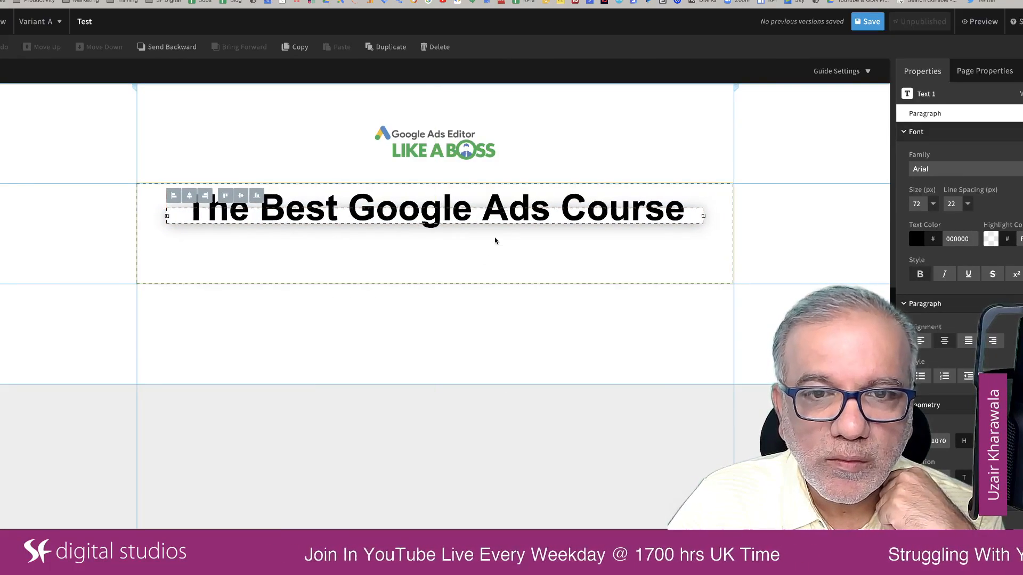
drag(476, 283, 475, 233)
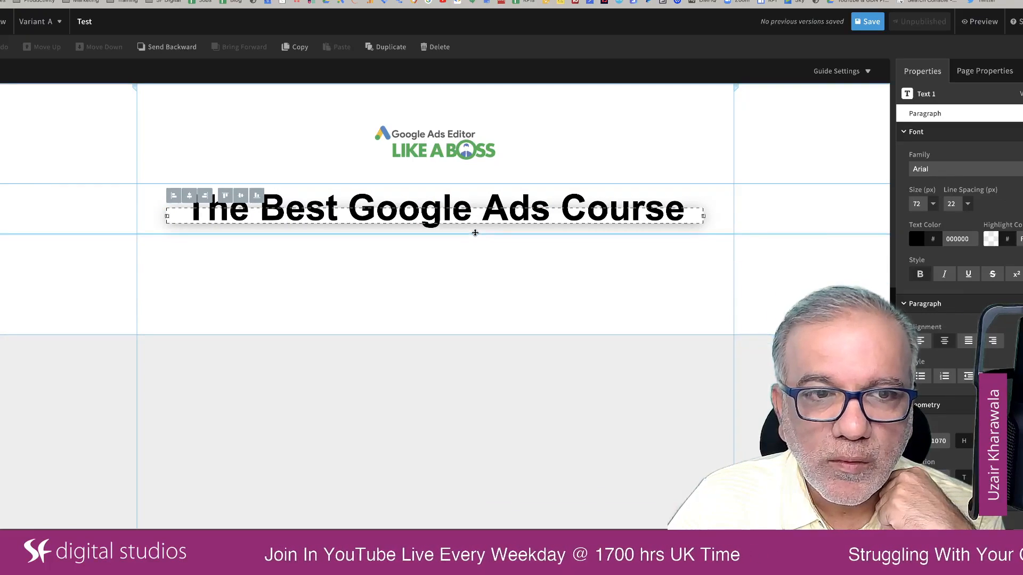
drag(6, 99, 171, 264)
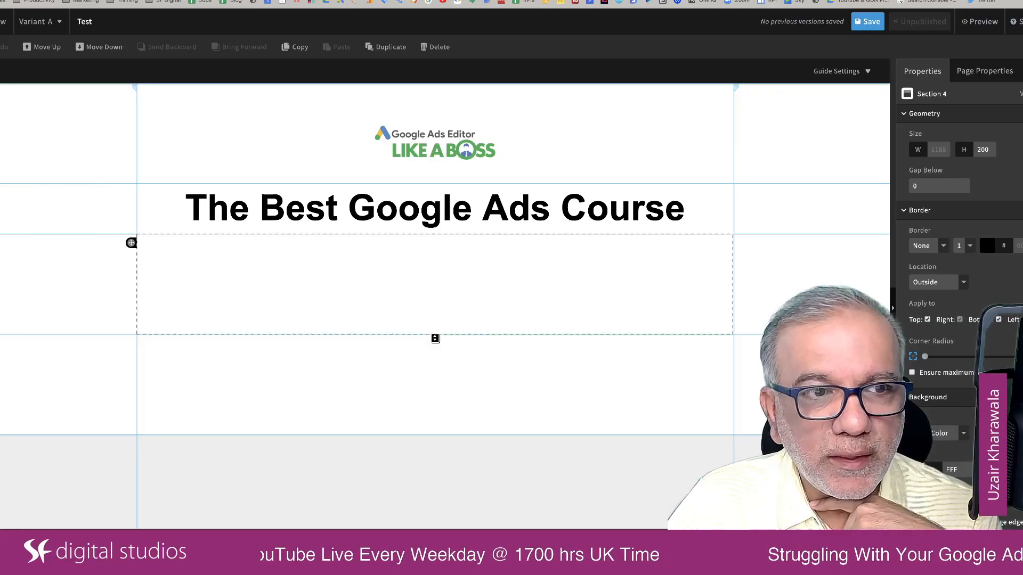
mouse_move(2, 265)
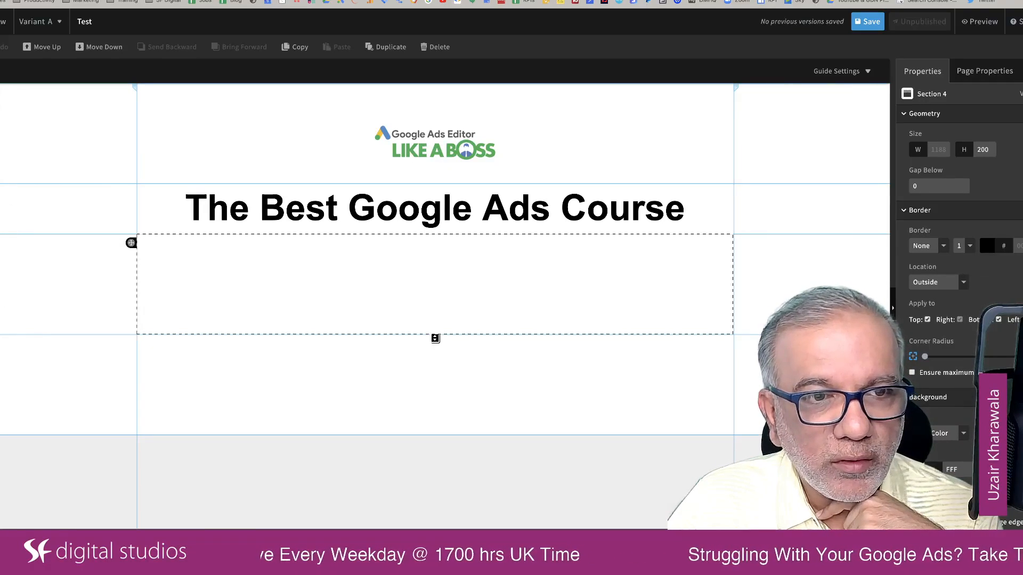
mouse_move(3, 198)
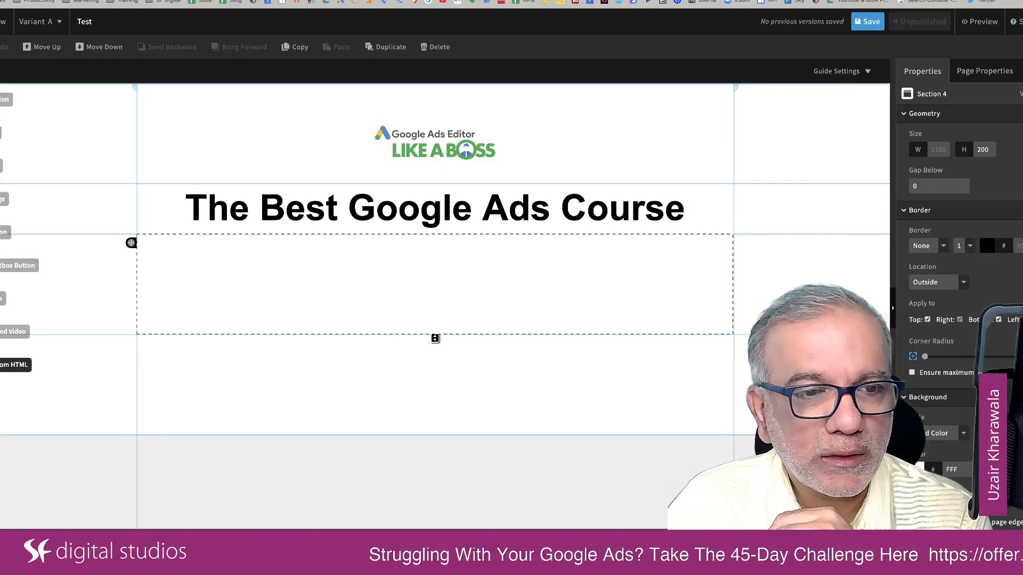
drag(13, 331, 229, 260)
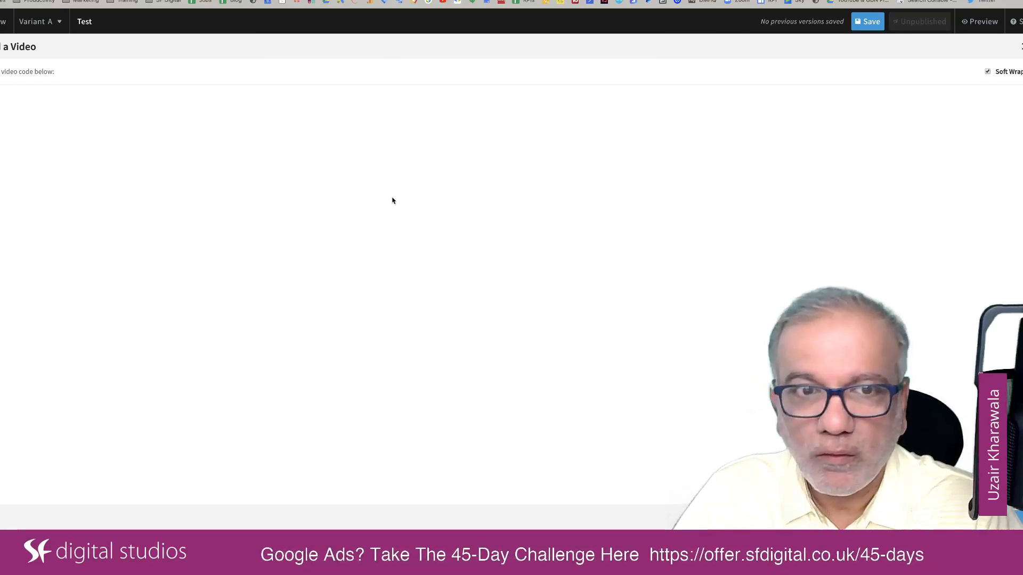
text(<iframe width="560" height="315" src="https://www.youtube.com/embed/99mcb547tic" frameborder="0" allow="accelerometer; autoplay; encrypted-media; gyroscope; picture-in-picture" allowfullscreen></iframe>)
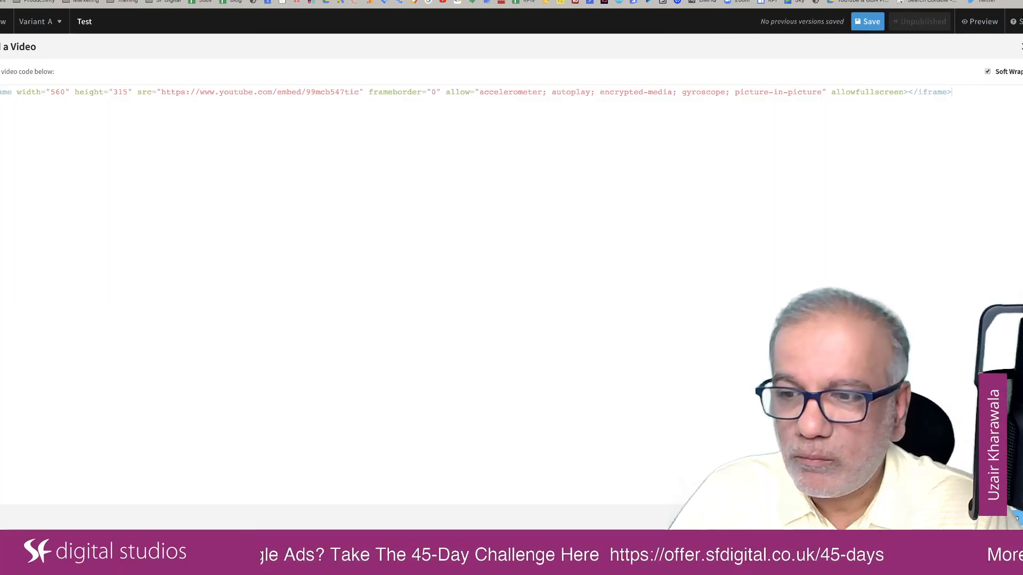
click(1016, 518)
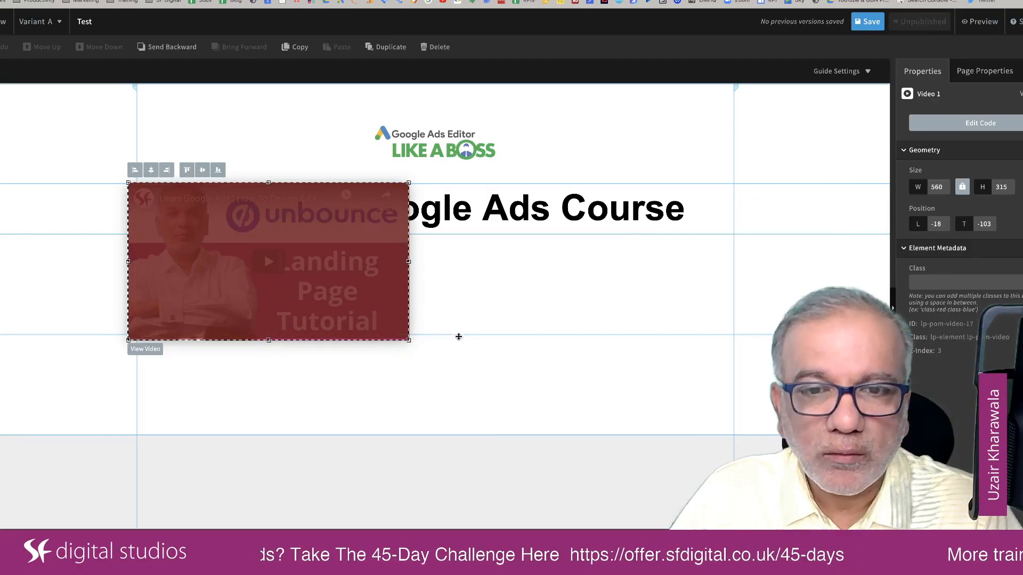